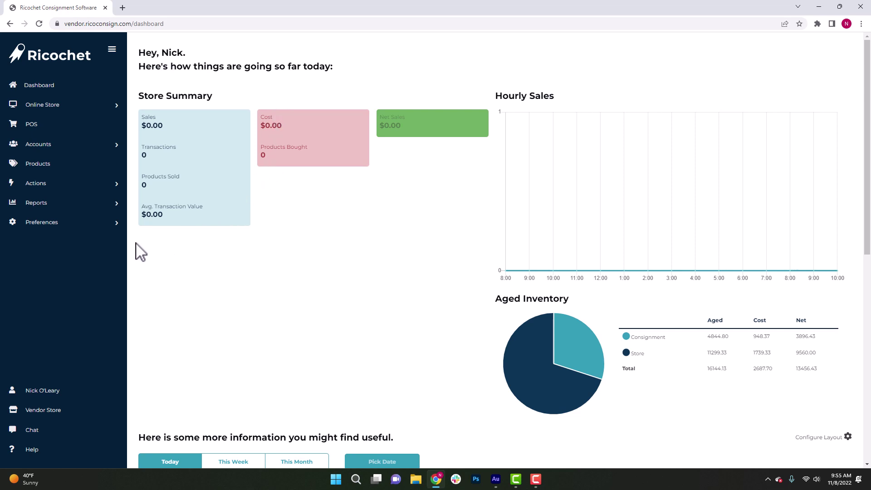
Create a new store discount under Preferences > Product > Discounts and name it 'Black Friday'
click(52, 228)
click(37, 254)
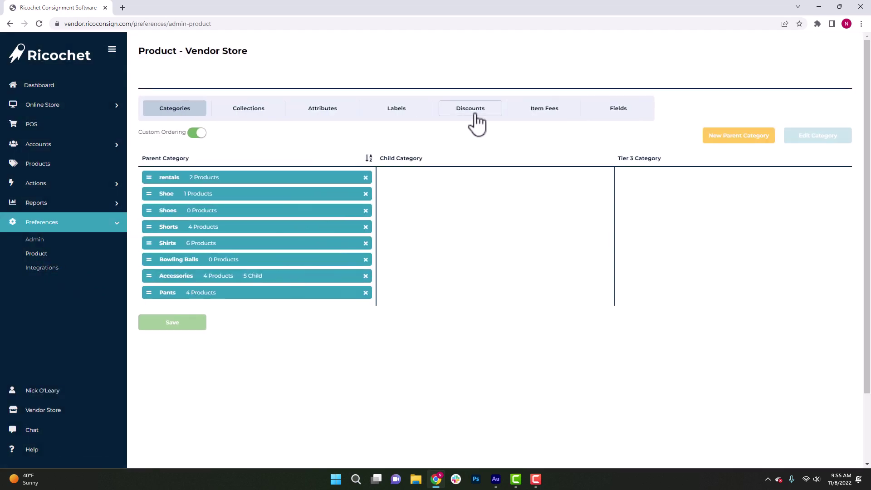
click(472, 113)
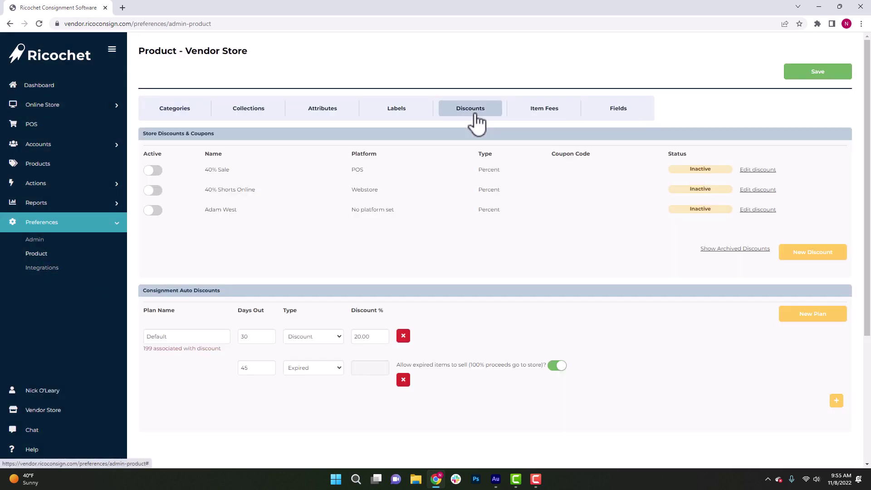
click(808, 255)
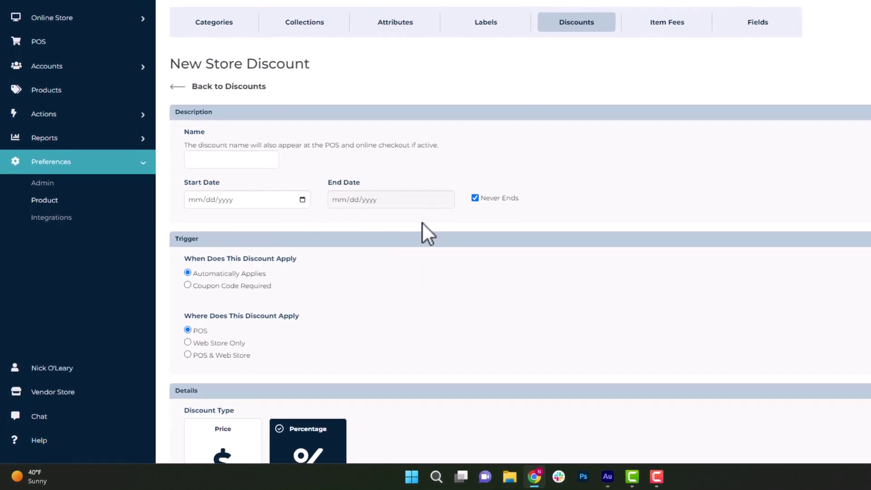
click(223, 157)
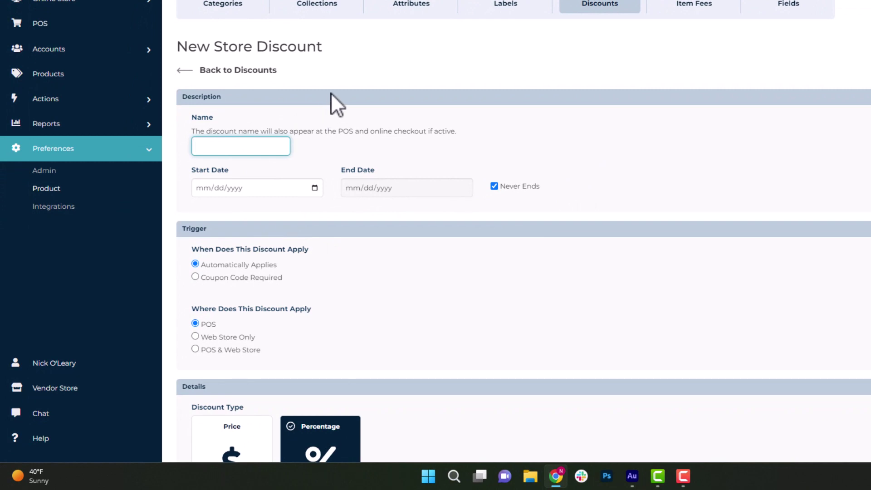
text(Black Friday)
Set both start and end dates to 11/25/2022, turning off Never Ends
scroll(244, 90, down, 1)
scroll(448, 201, down, 3)
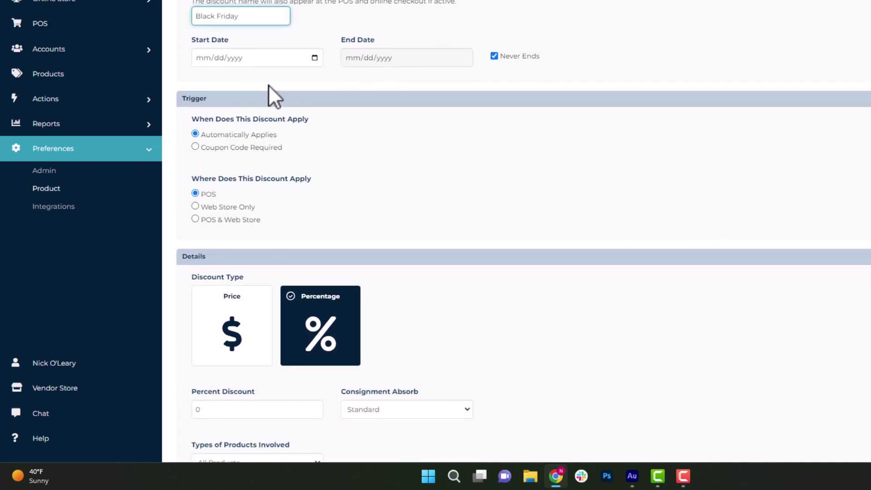
click(268, 62)
click(314, 58)
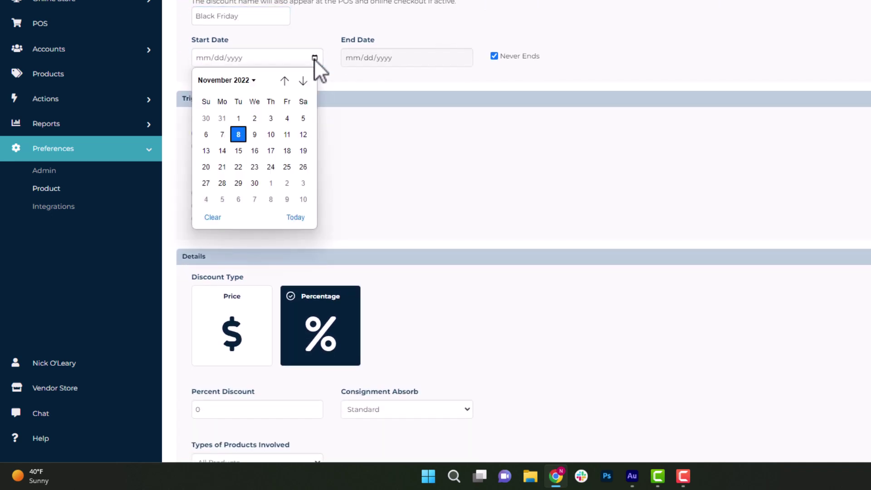
click(287, 168)
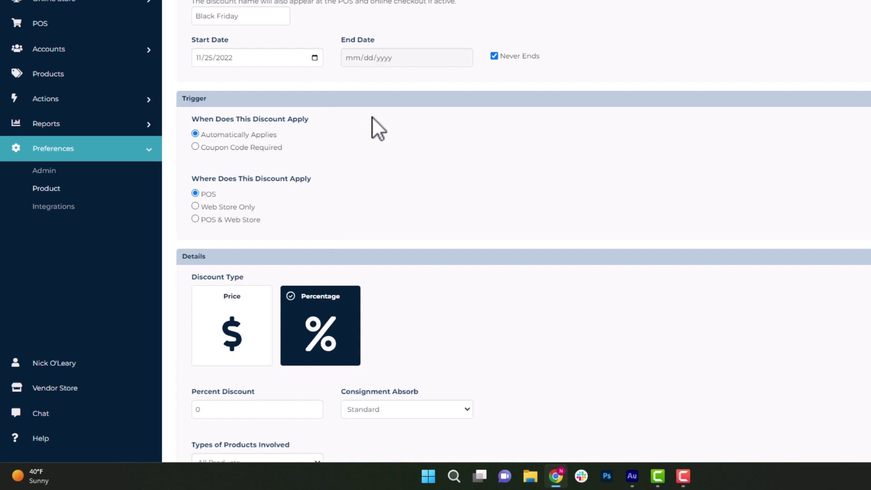
click(495, 56)
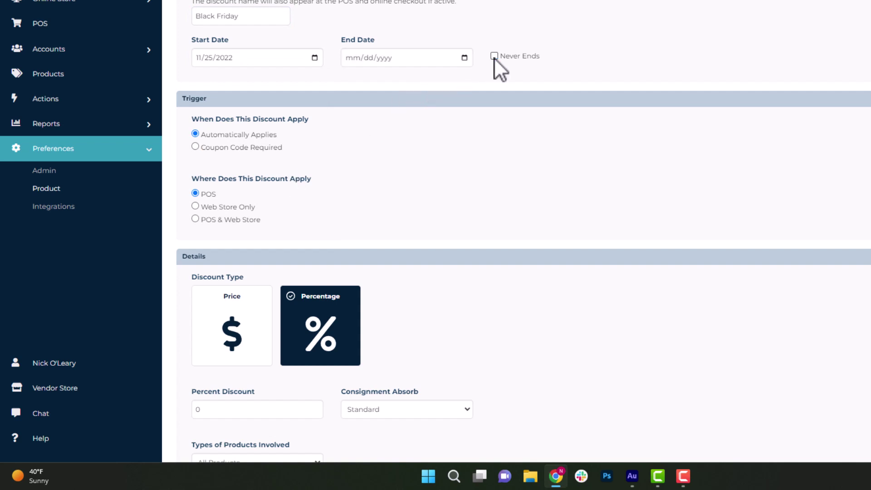
click(464, 58)
click(436, 167)
drag(278, 135, 207, 136)
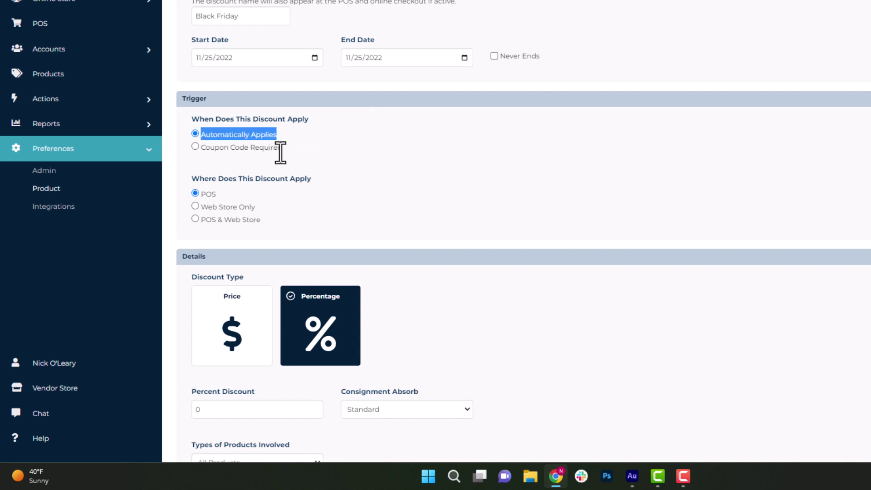
drag(282, 149, 204, 153)
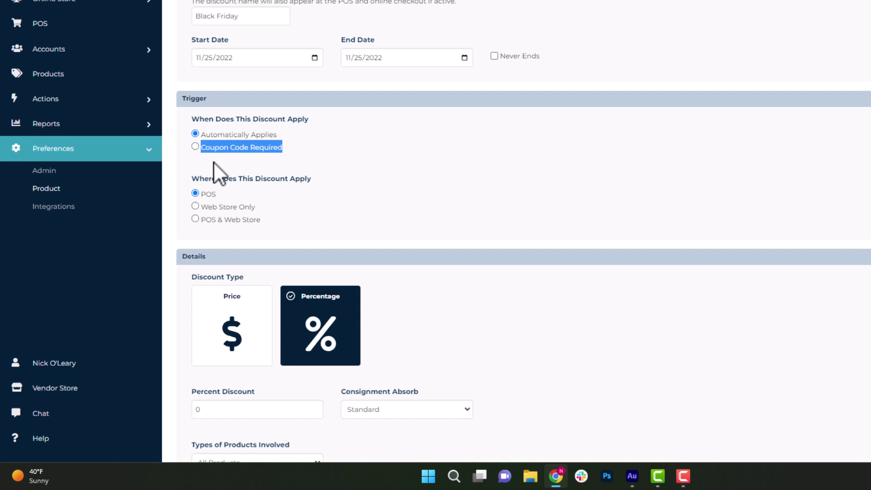
click(213, 162)
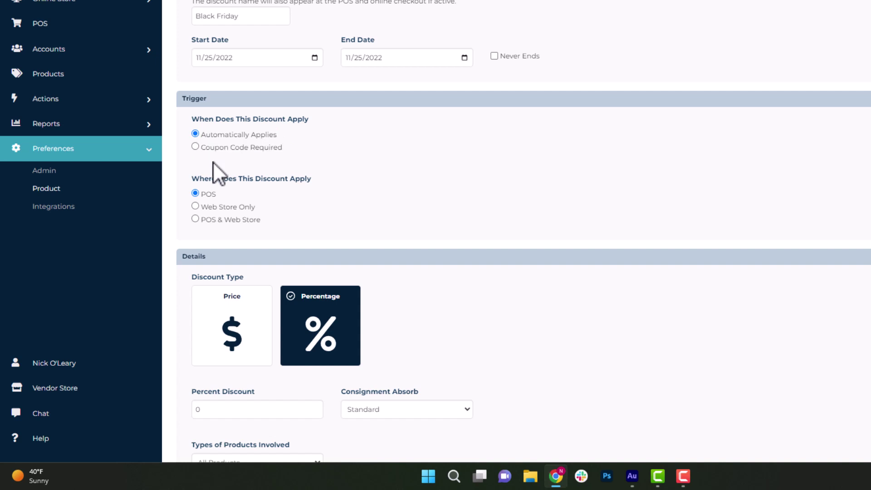
click(195, 146)
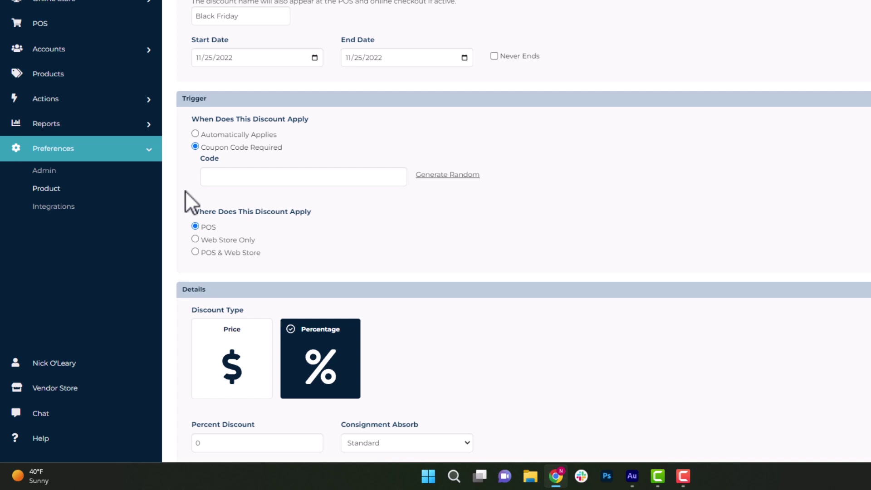
click(195, 134)
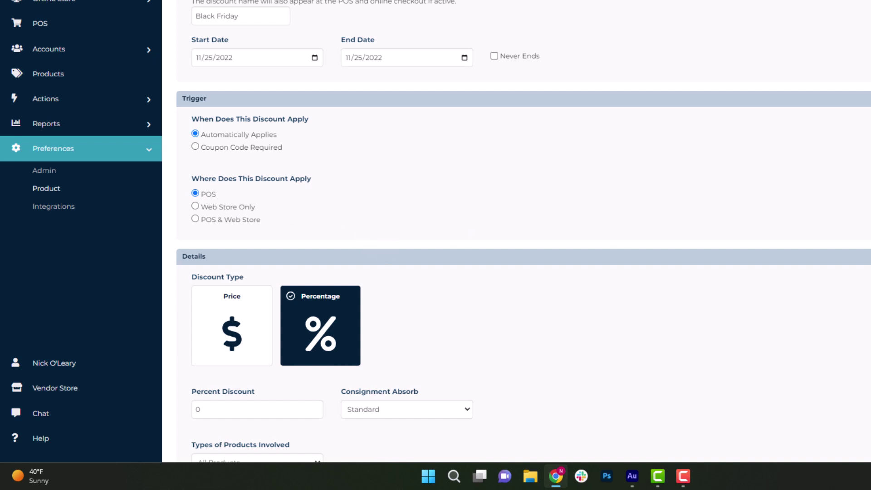
Keep the Percentage discount type and enter 20 as the percent discount
scroll(522, 249, down, 7)
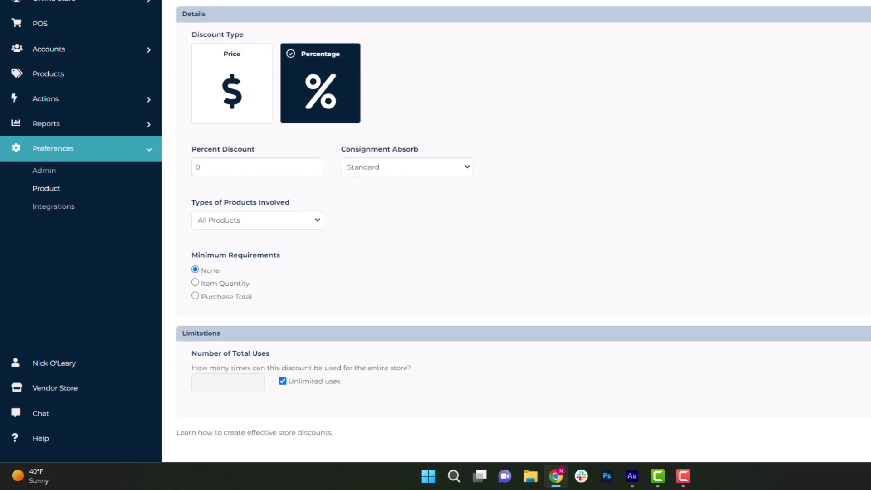
scroll(522, 227, up, 1)
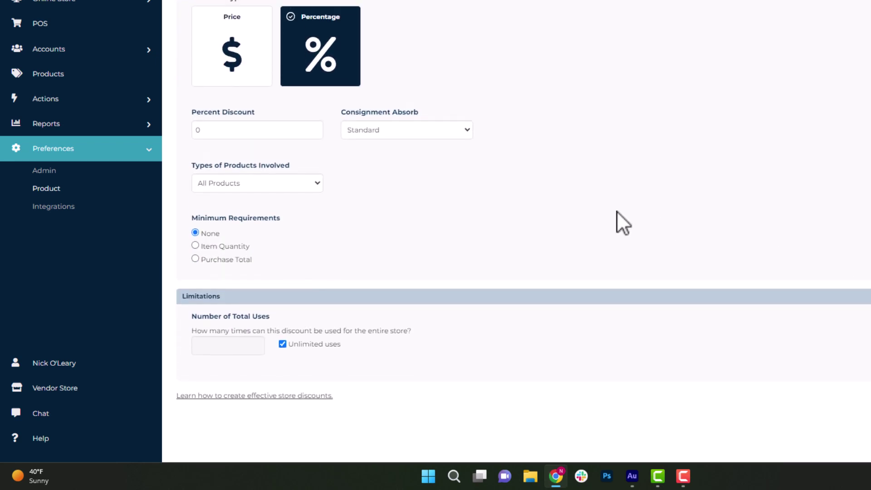
click(260, 75)
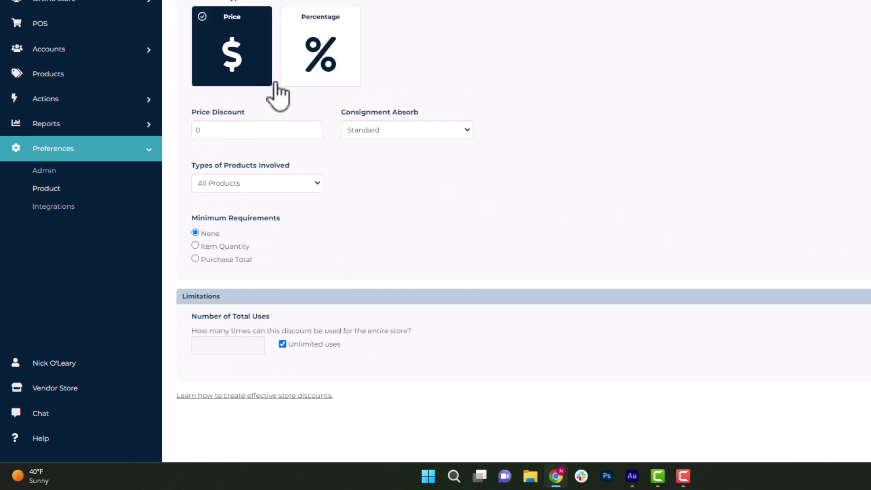
click(297, 84)
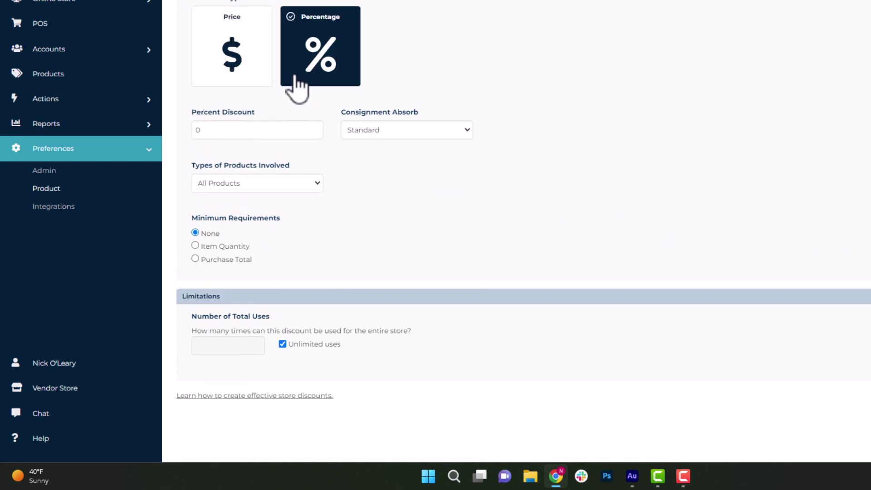
click(194, 132)
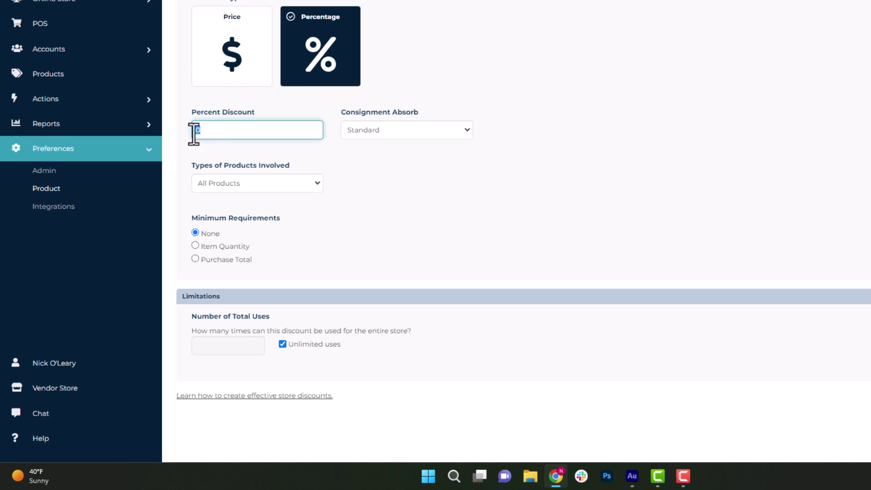
text(20)
Set Consignment Absorb to Store, after briefly trying Standard and Consignor
click(469, 131)
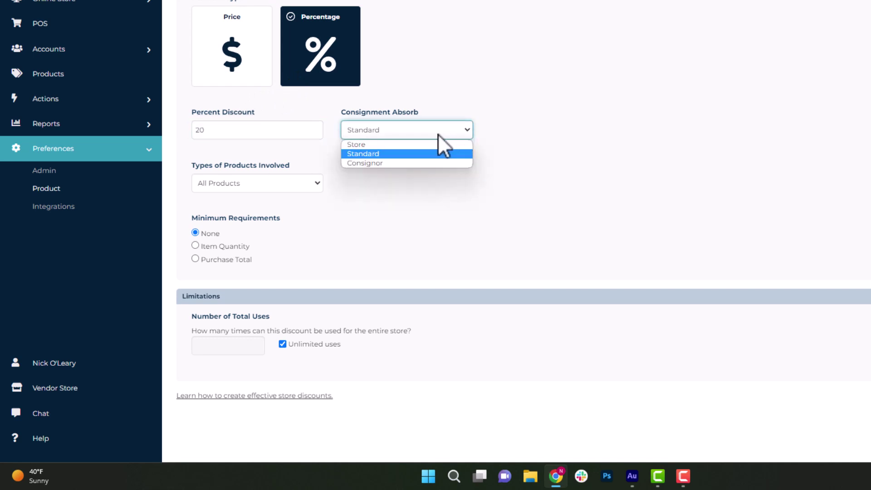
click(363, 145)
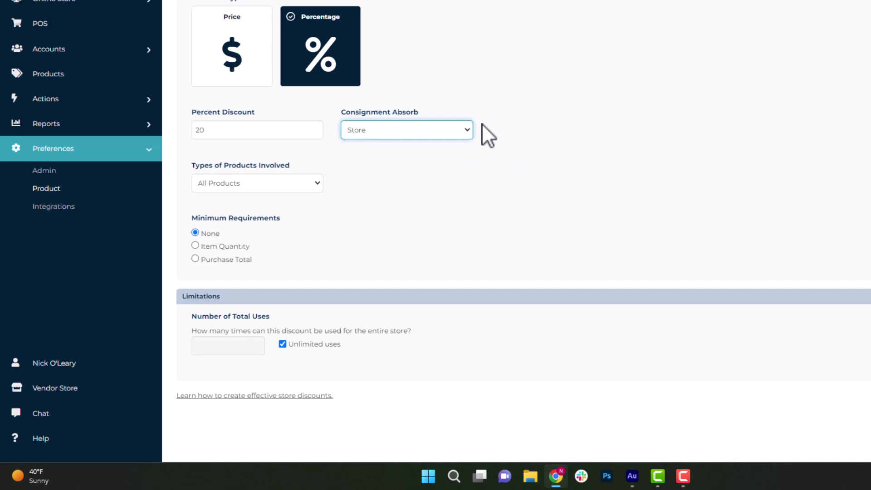
click(465, 132)
click(446, 153)
click(470, 133)
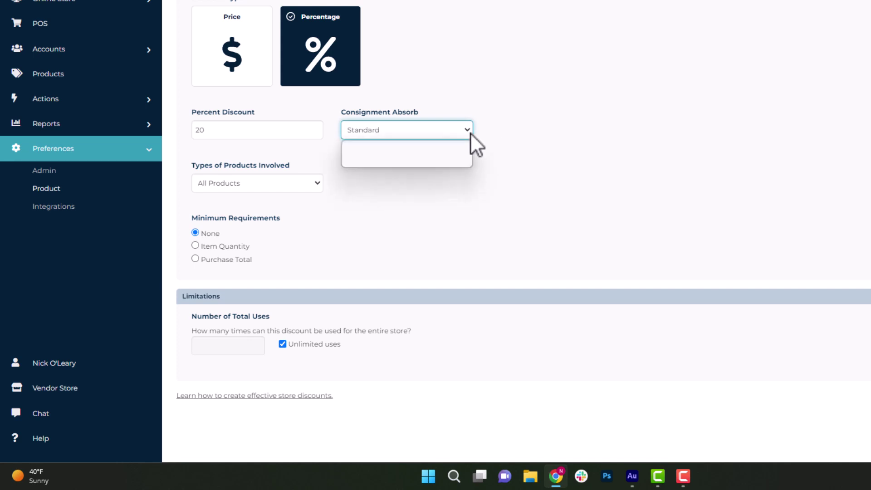
click(407, 163)
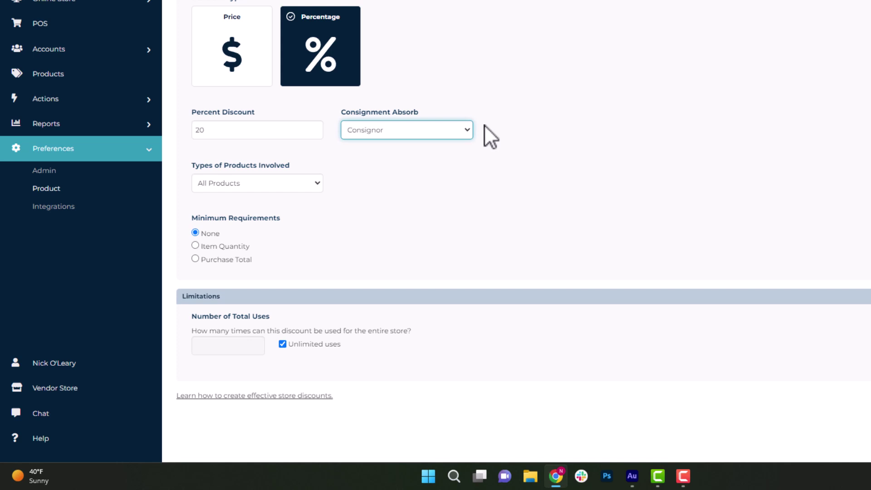
click(470, 130)
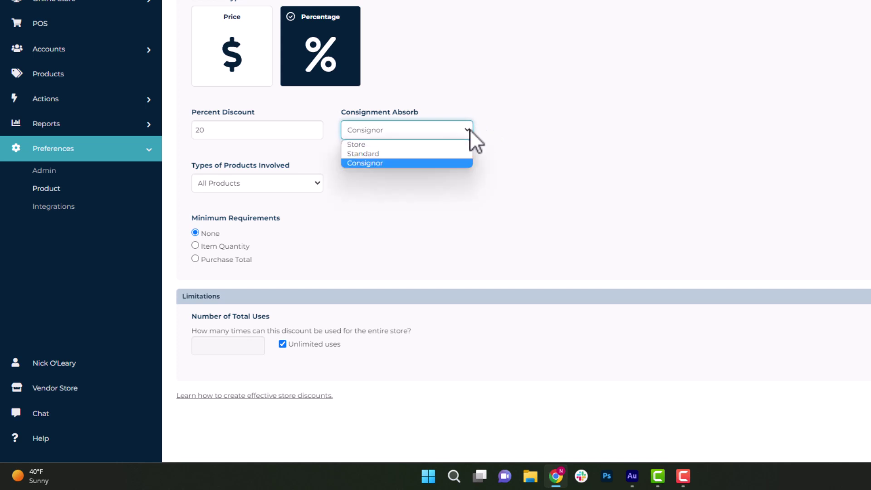
click(371, 146)
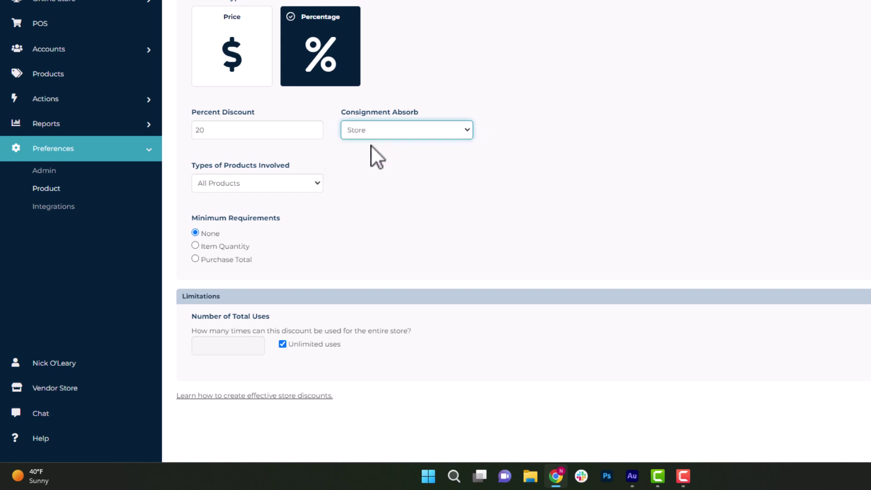
click(501, 130)
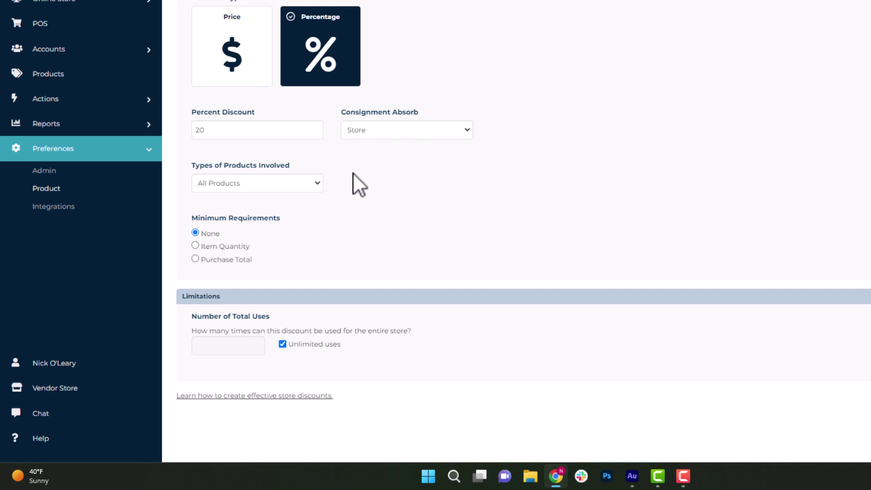
click(320, 183)
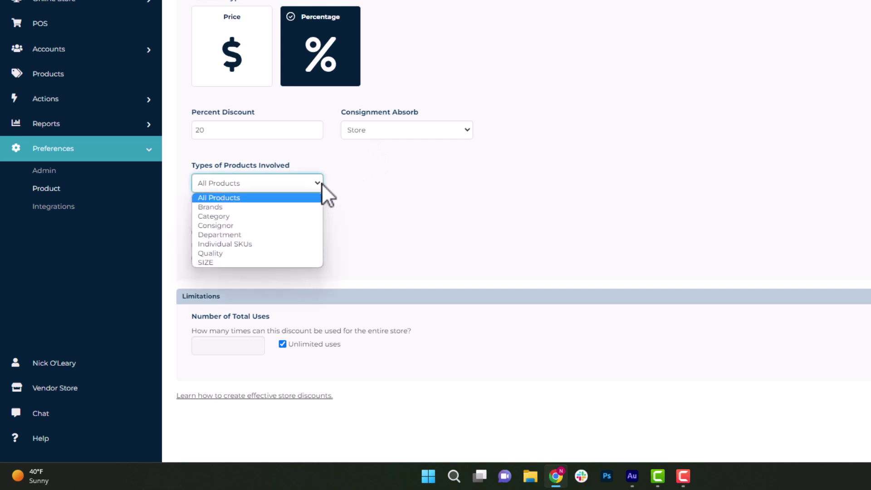
click(322, 181)
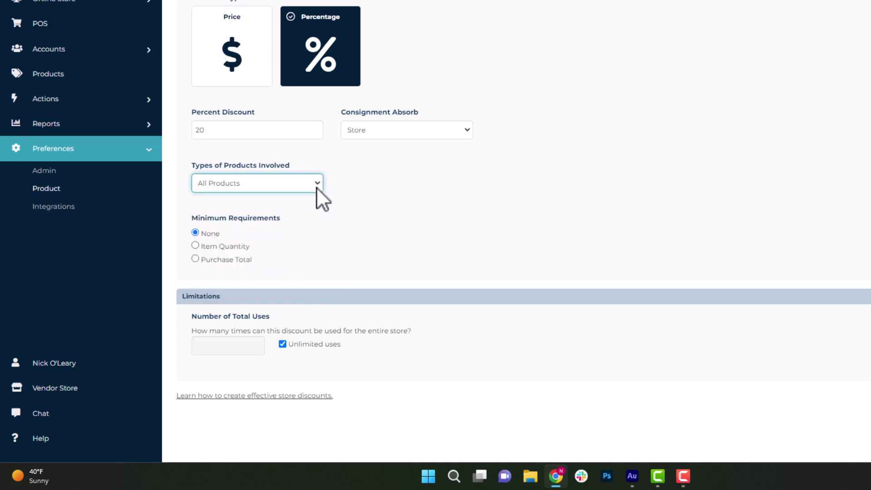
click(317, 184)
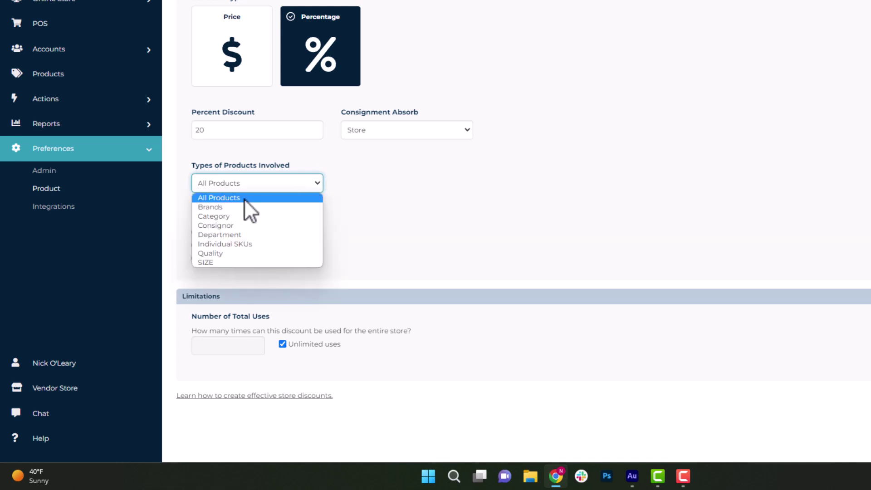
click(227, 216)
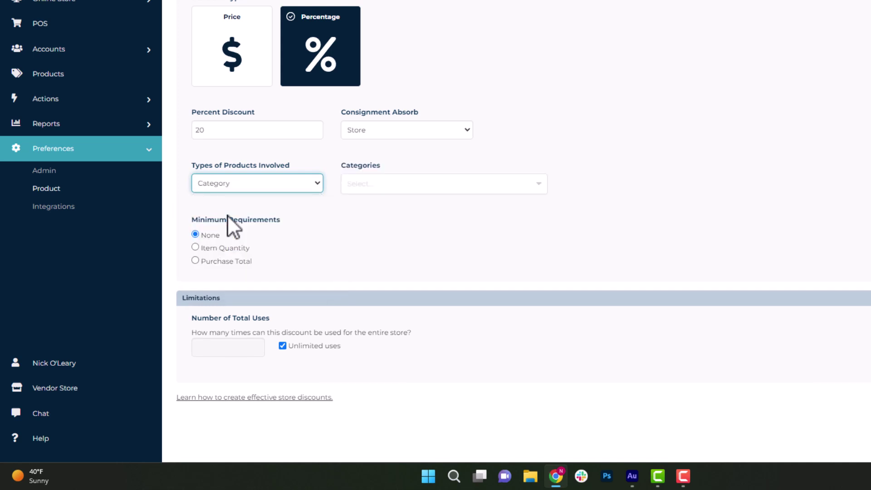
click(353, 186)
click(362, 218)
click(362, 243)
click(361, 268)
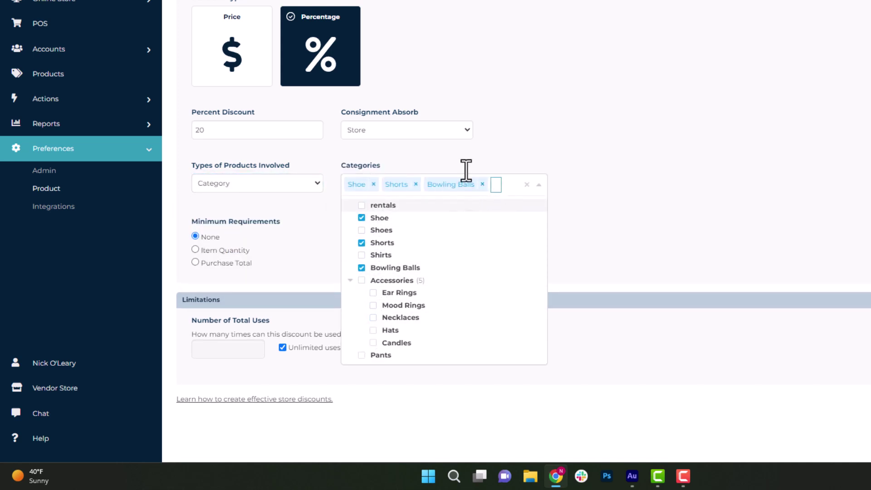
click(469, 162)
click(318, 183)
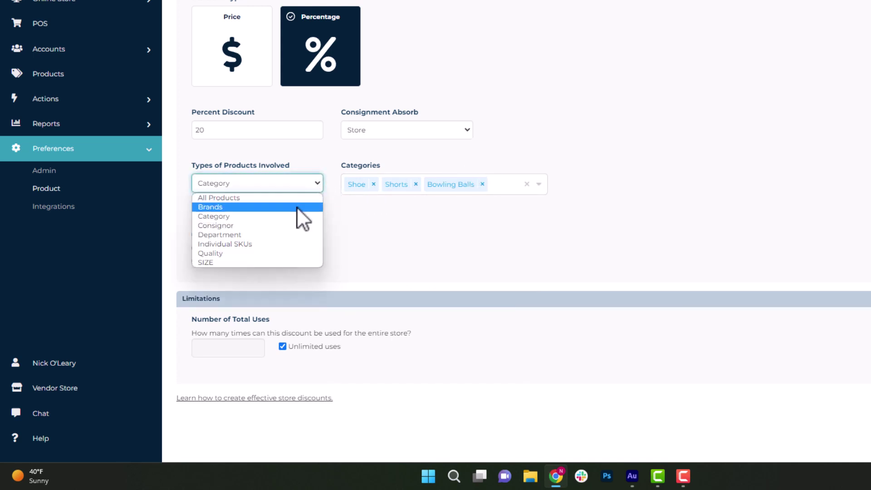
click(261, 225)
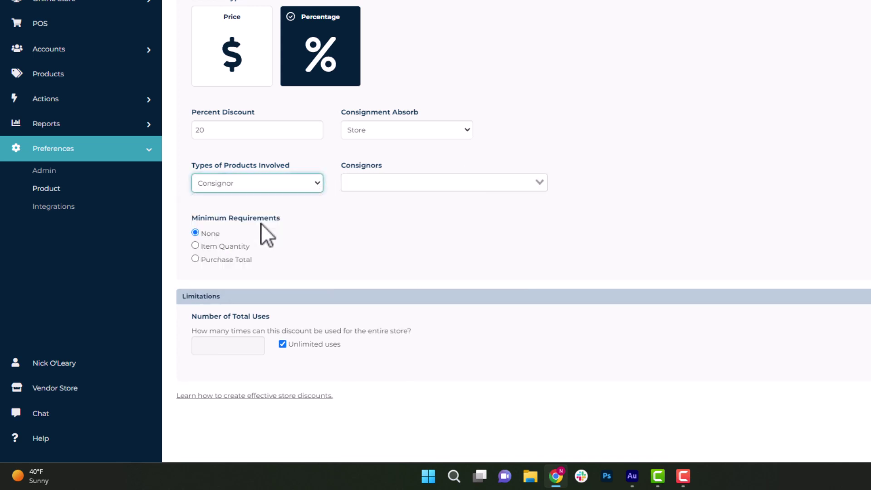
click(365, 184)
click(386, 212)
click(423, 184)
click(416, 269)
click(320, 185)
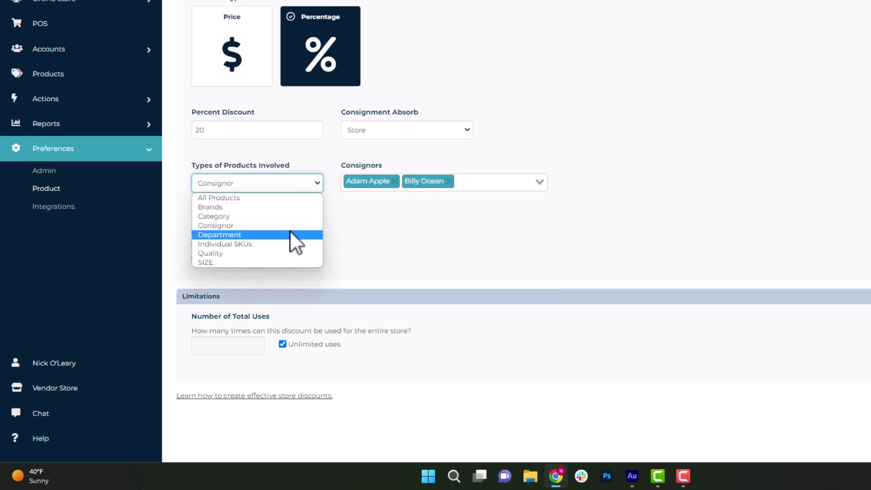
click(290, 232)
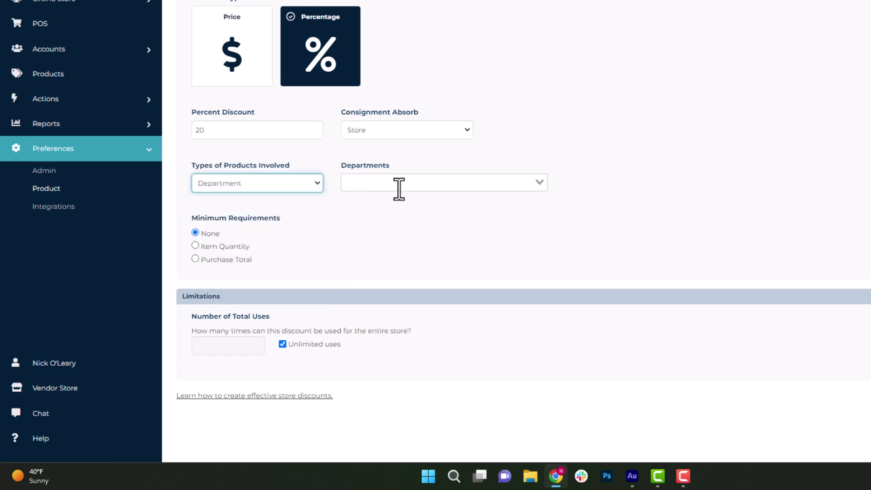
click(316, 183)
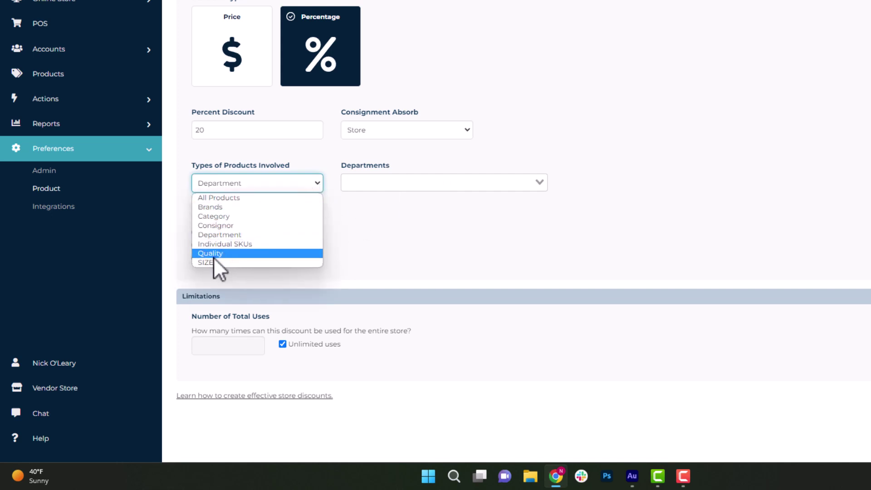
click(224, 200)
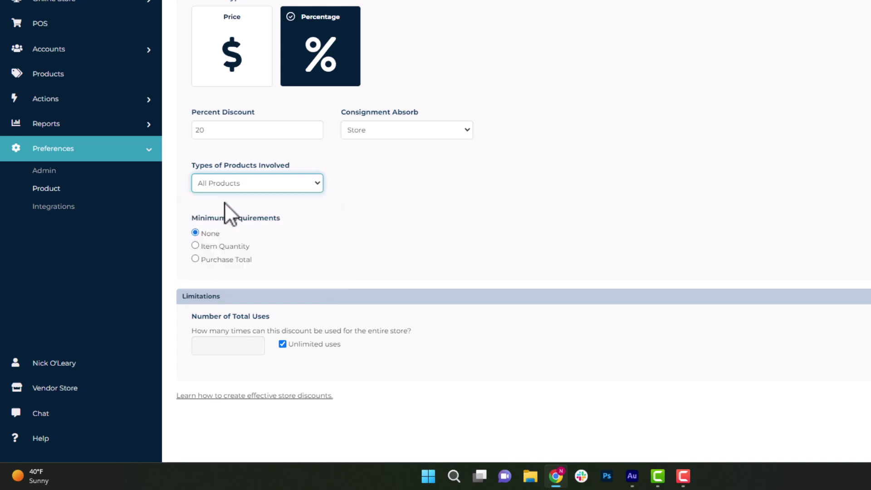
click(366, 217)
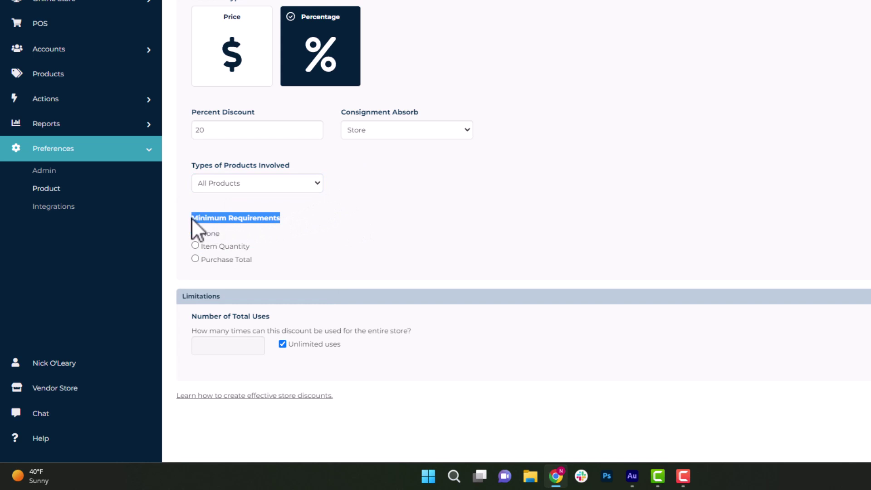
click(230, 225)
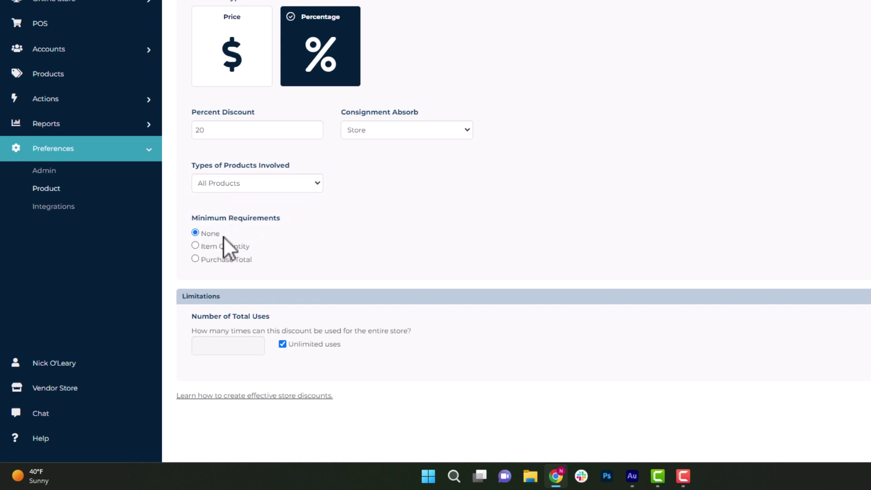
double_click(209, 233)
click(196, 246)
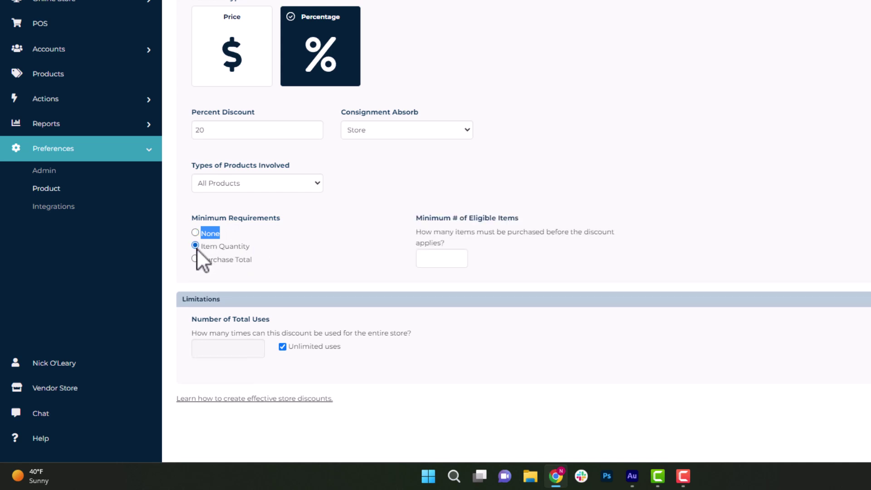
click(444, 257)
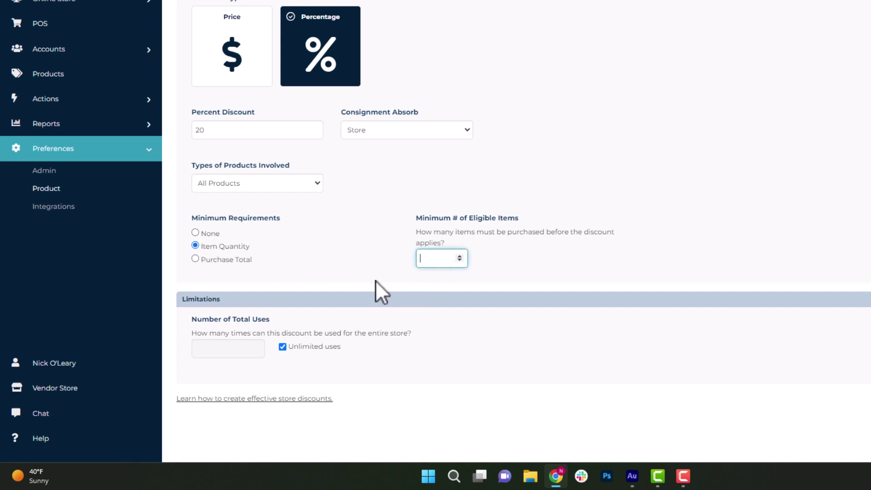
click(195, 259)
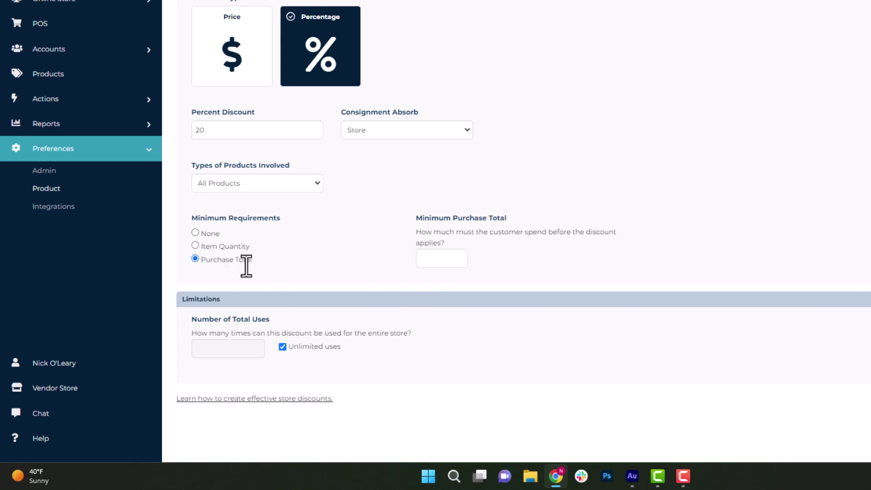
drag(519, 219, 418, 220)
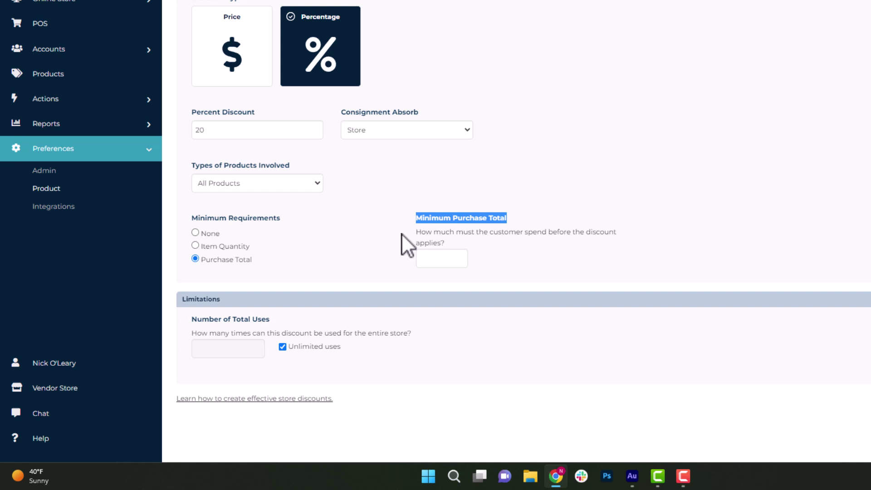
click(422, 255)
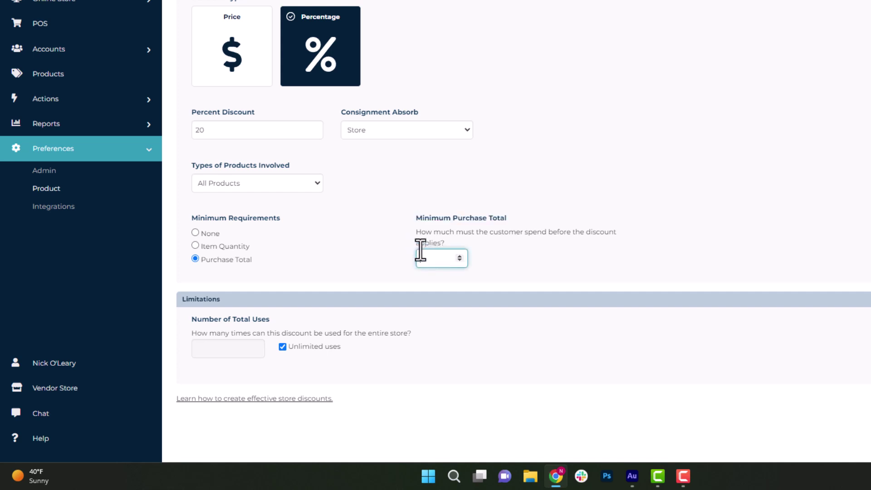
text(100)
click(266, 68)
click(205, 132)
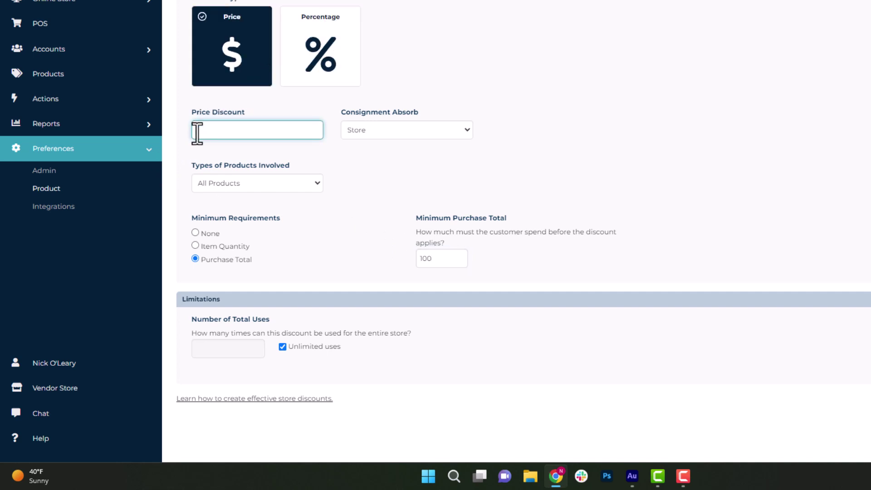
text(10)
click(439, 259)
click(237, 128)
drag(237, 128, 171, 116)
text(20)
click(307, 70)
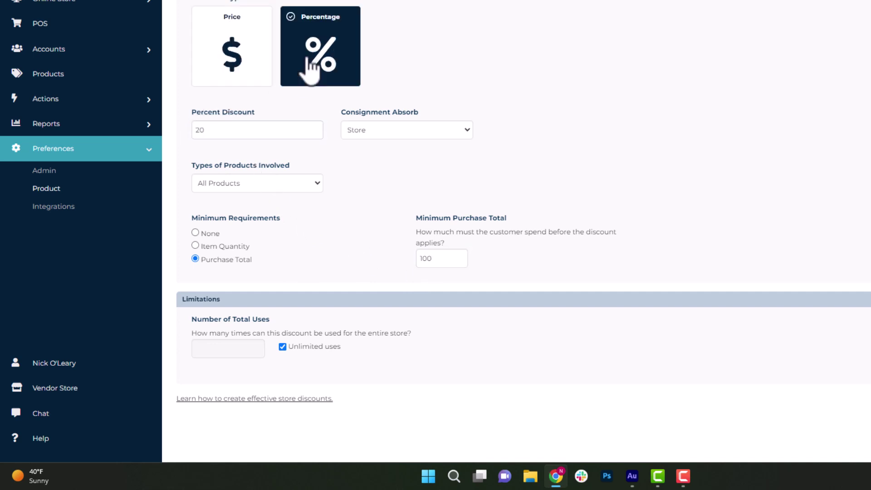
click(195, 232)
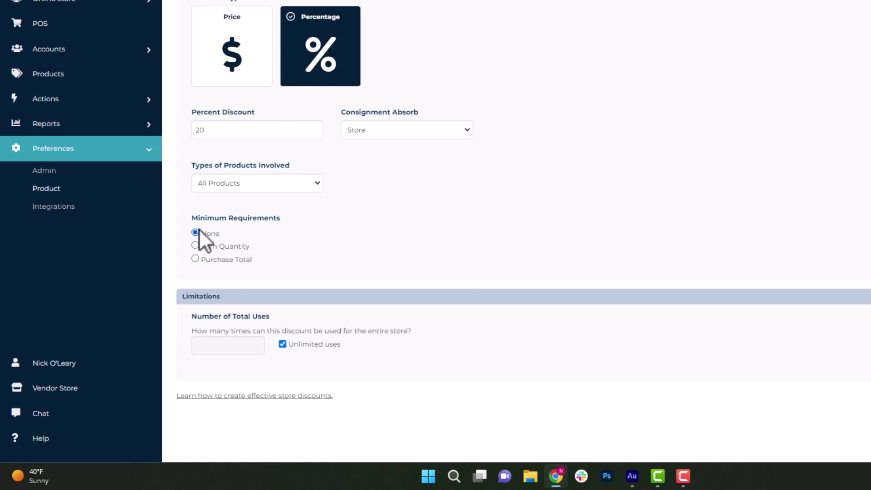
scroll(346, 215, down, 5)
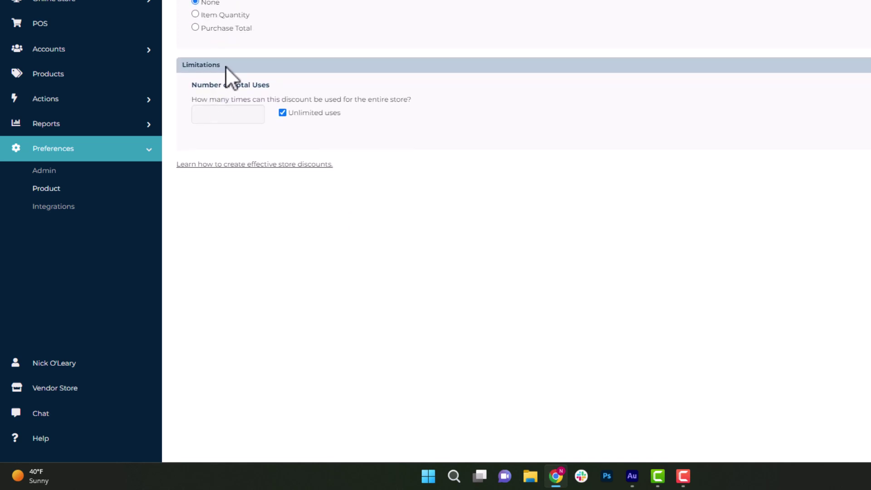
drag(225, 65, 188, 68)
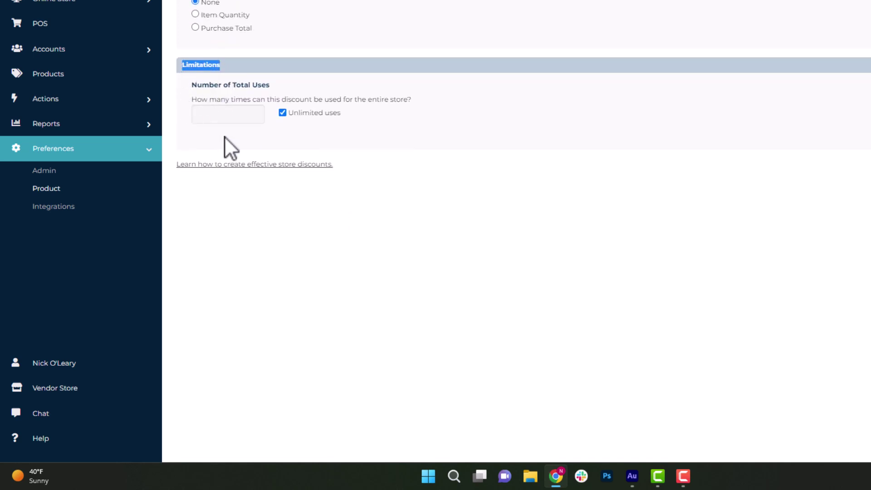
click(240, 132)
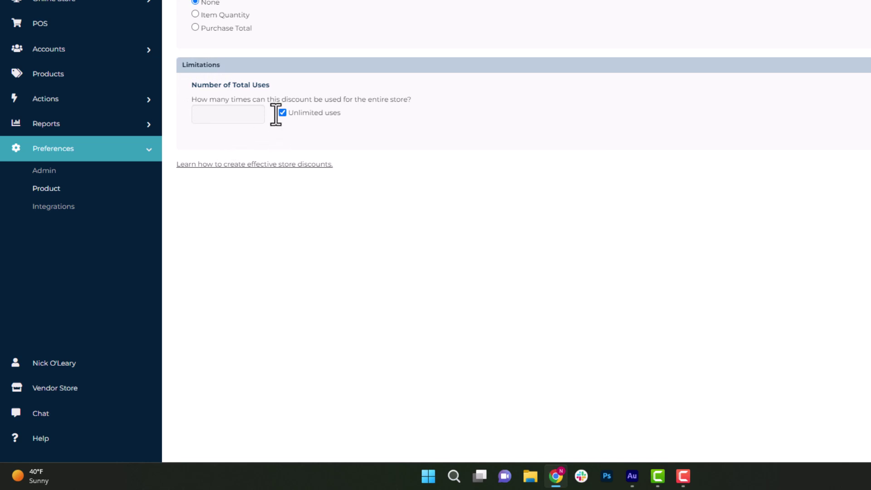
click(282, 113)
click(241, 117)
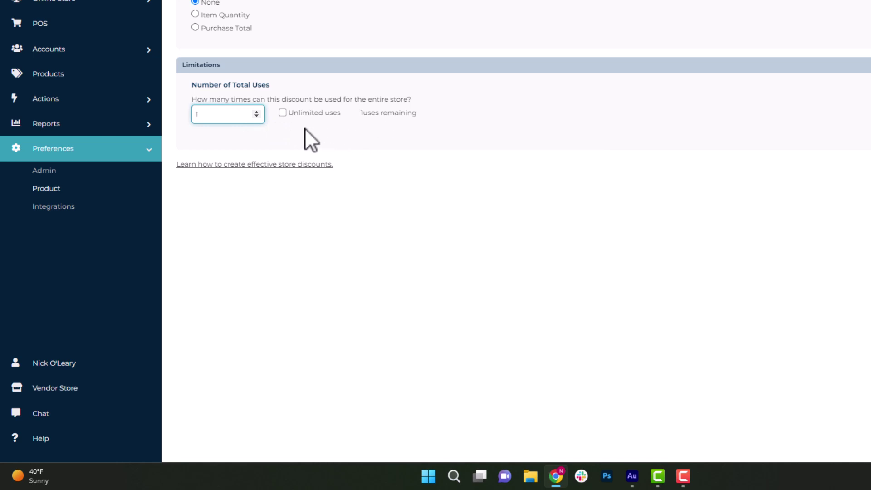
click(282, 113)
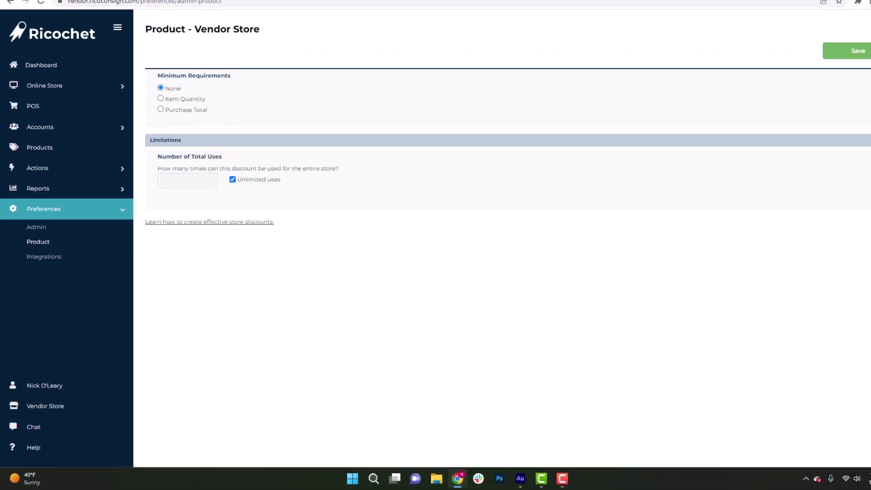
Save the Black Friday discount and go back to the store discounts list
scroll(870, 134, up, 10)
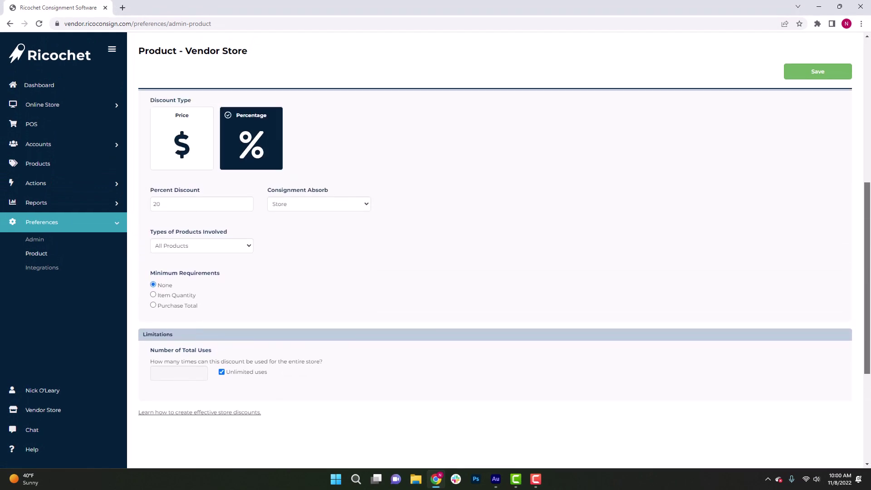
scroll(870, 134, up, 2)
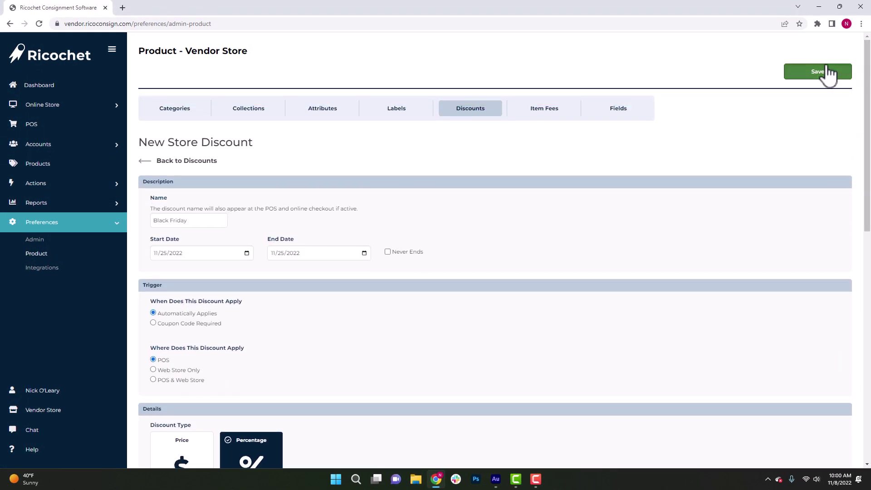
click(826, 73)
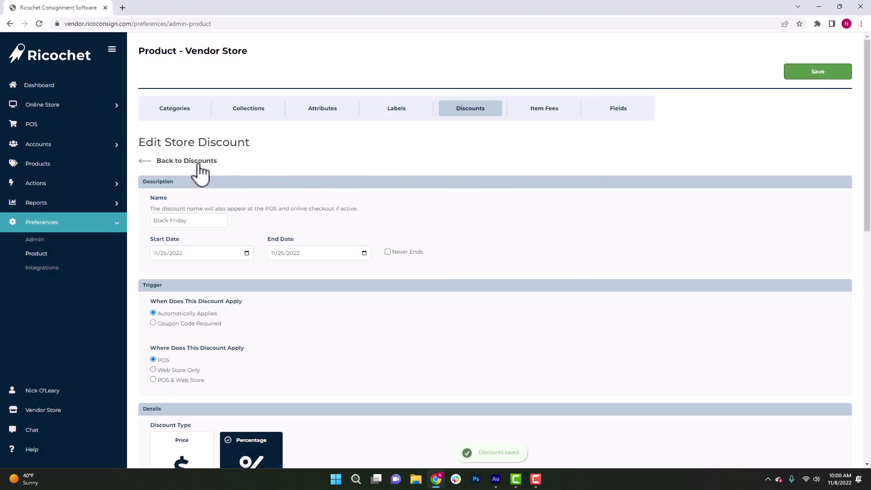
click(200, 164)
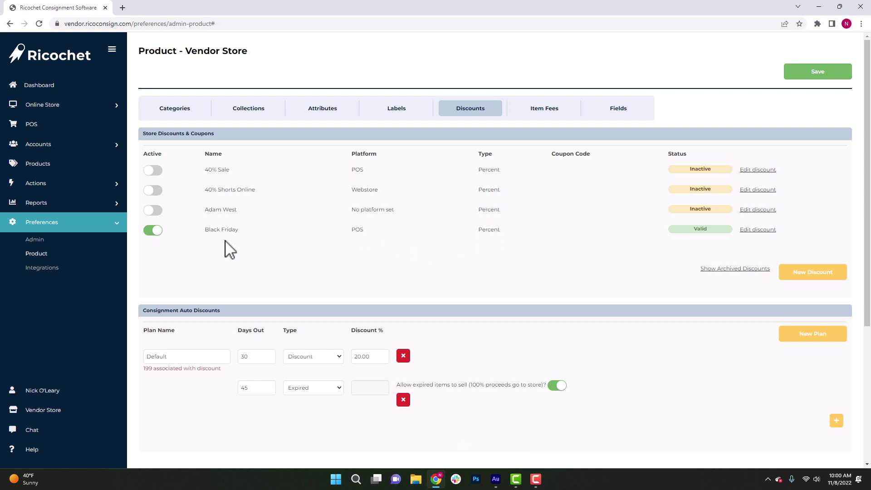
Open a new browser tab and enter pixlr.com as the address
click(122, 8)
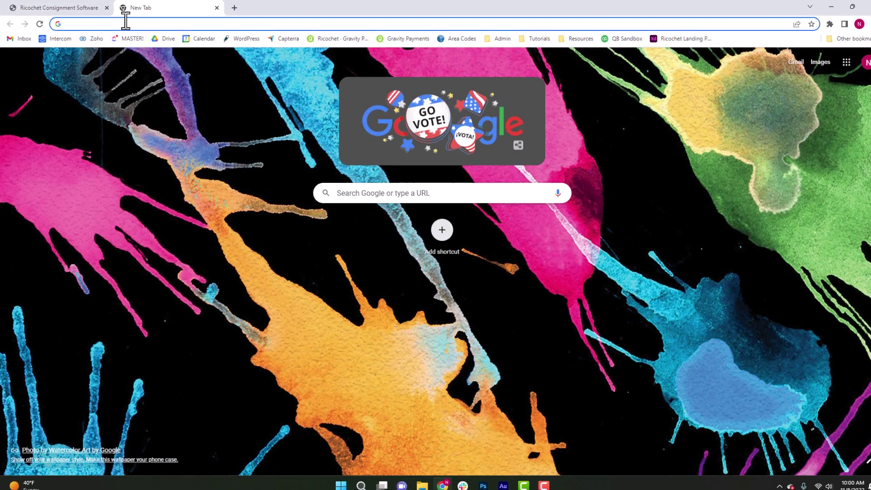
text(pixlr.co)
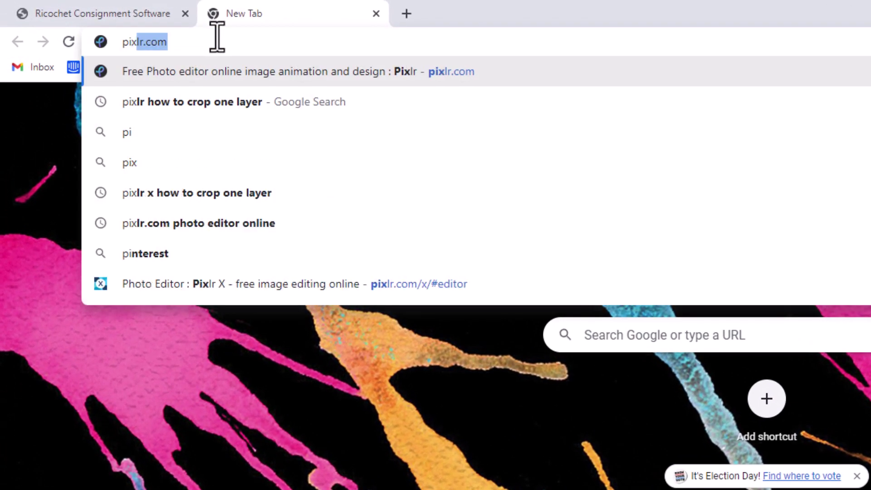
text(m)
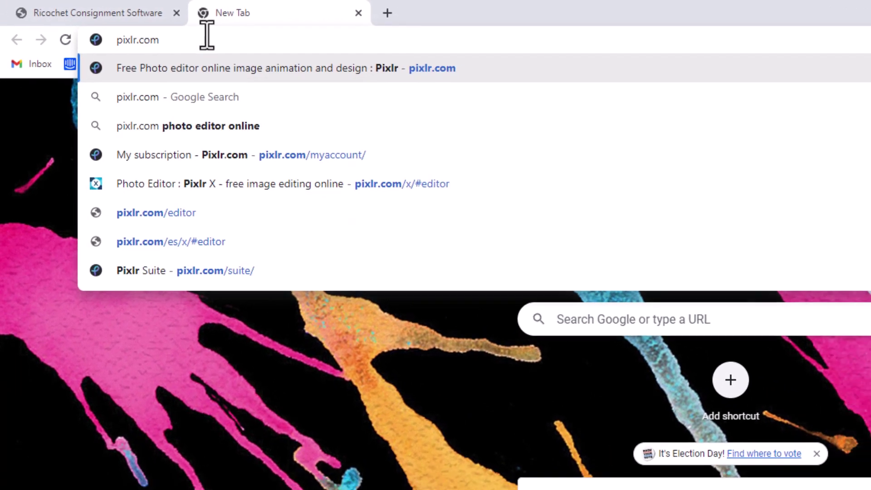
key(Return)
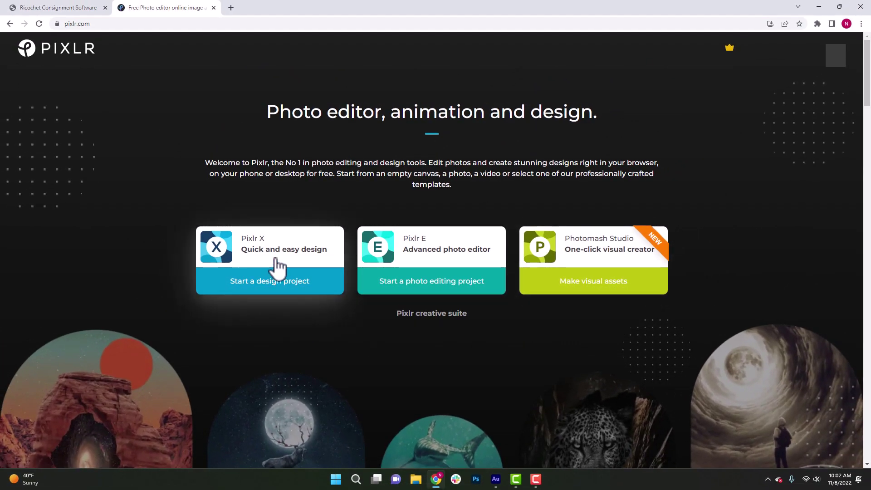
Launch the Pixlr X editor and go to its Templates page
click(278, 266)
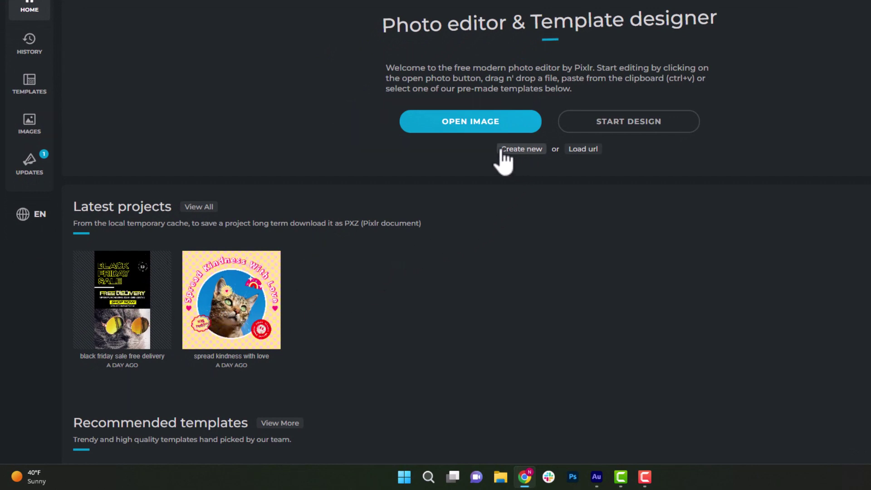
click(39, 102)
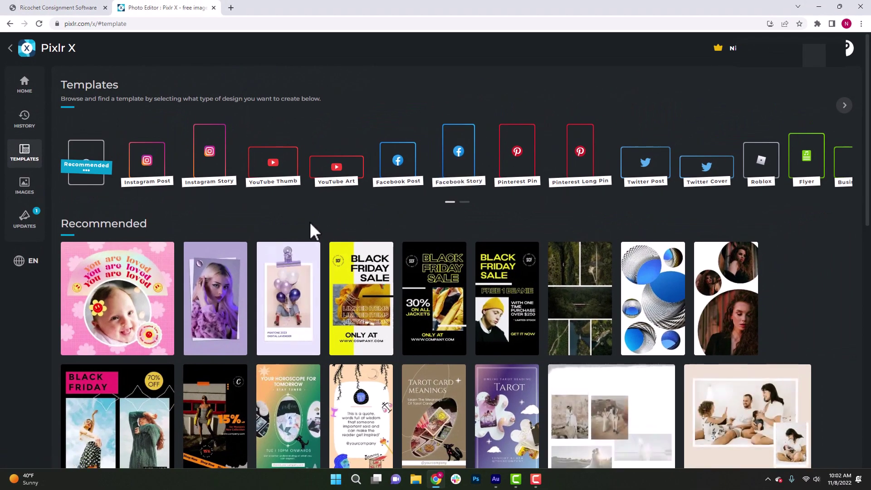
Start a design from the Black Friday Sale Limited Items template and inspect its logo, text and photo layers
click(373, 317)
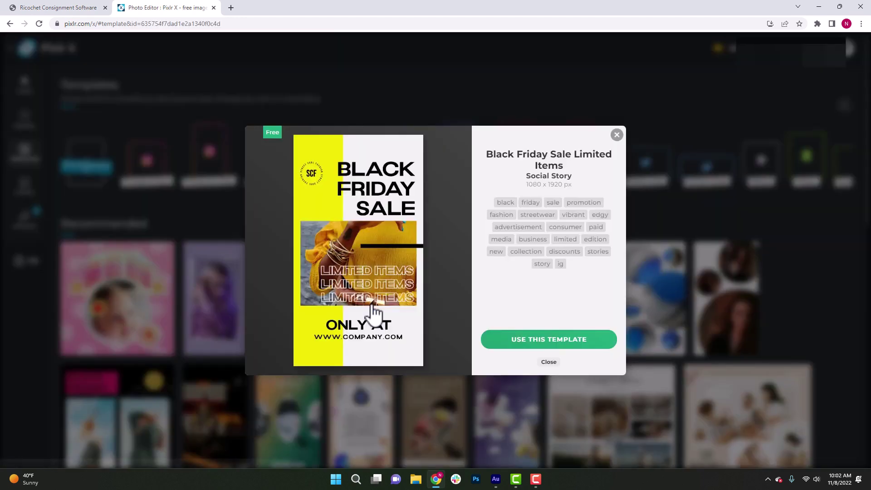
click(549, 341)
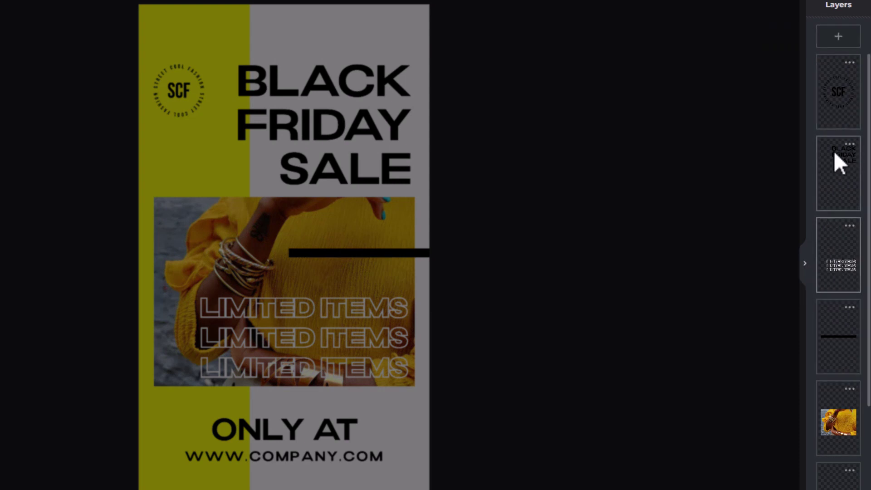
click(837, 111)
click(838, 165)
click(843, 242)
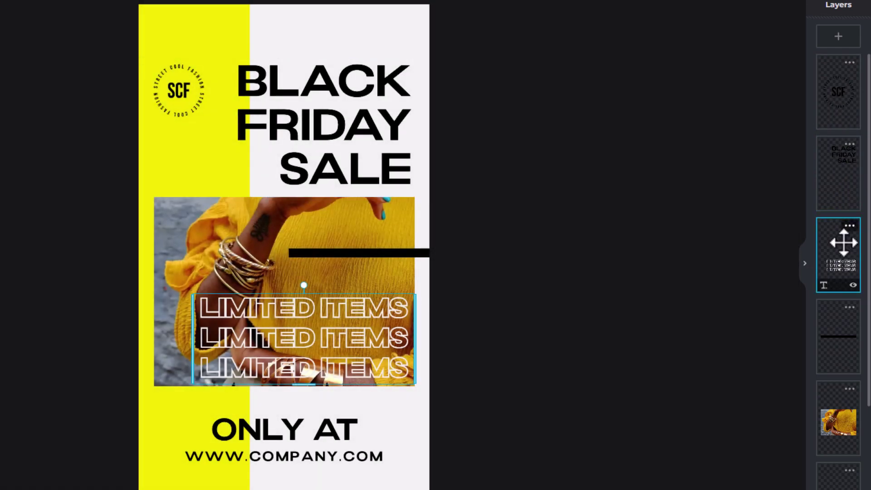
click(835, 102)
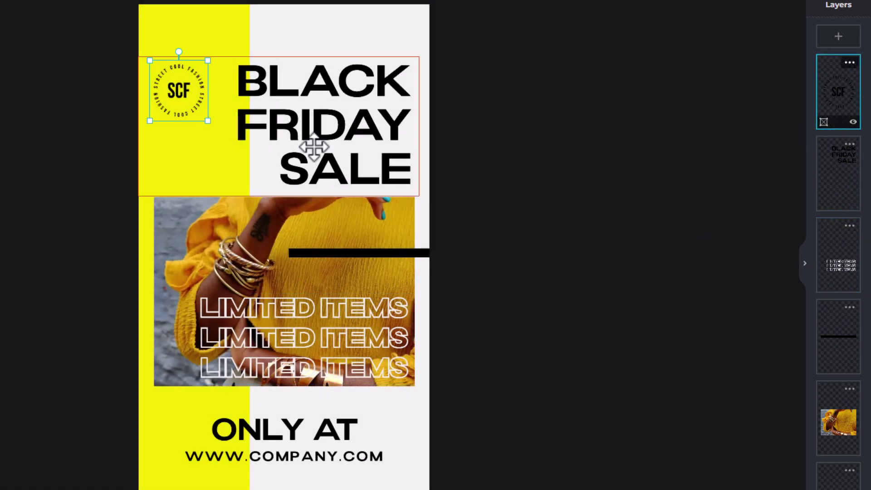
click(821, 181)
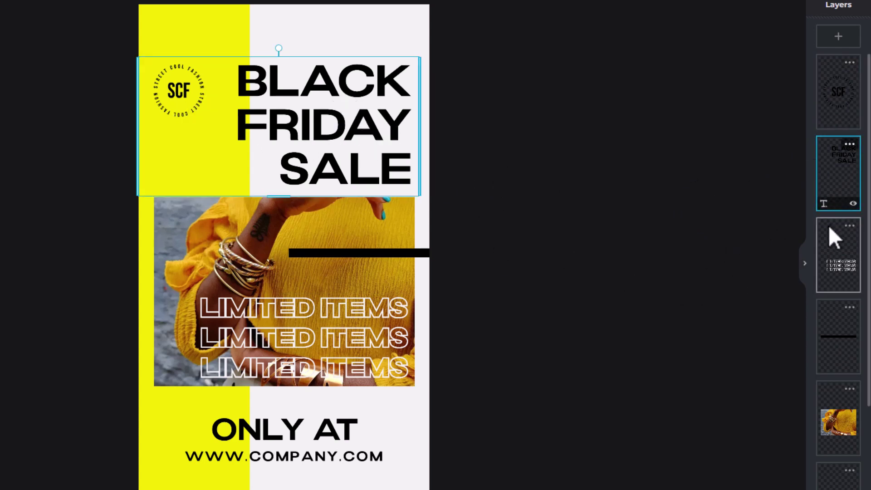
drag(863, 185, 864, 317)
click(845, 268)
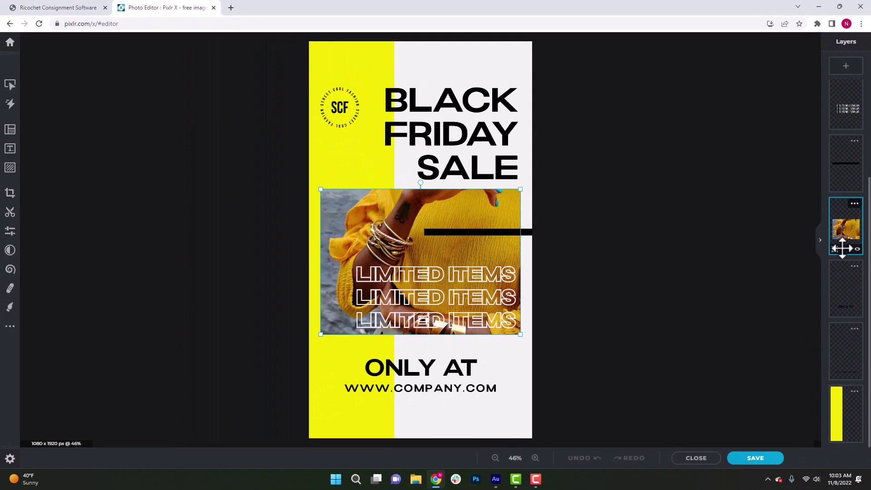
click(710, 211)
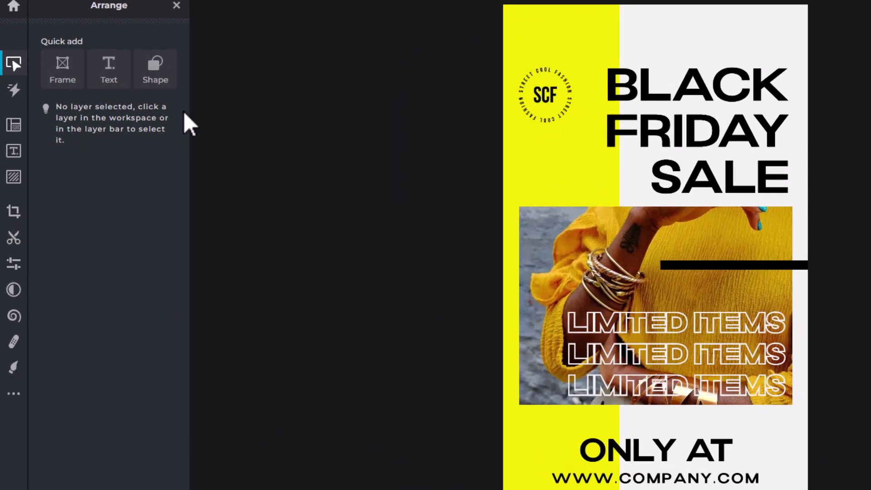
click(176, 5)
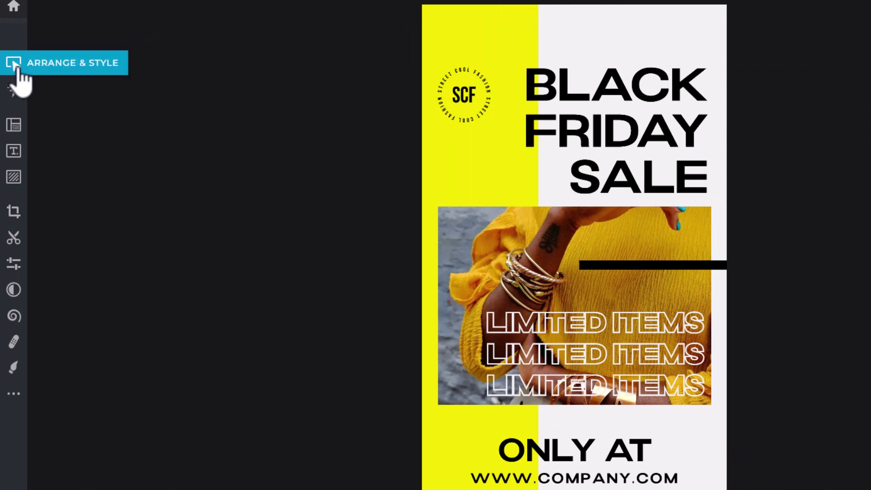
click(13, 63)
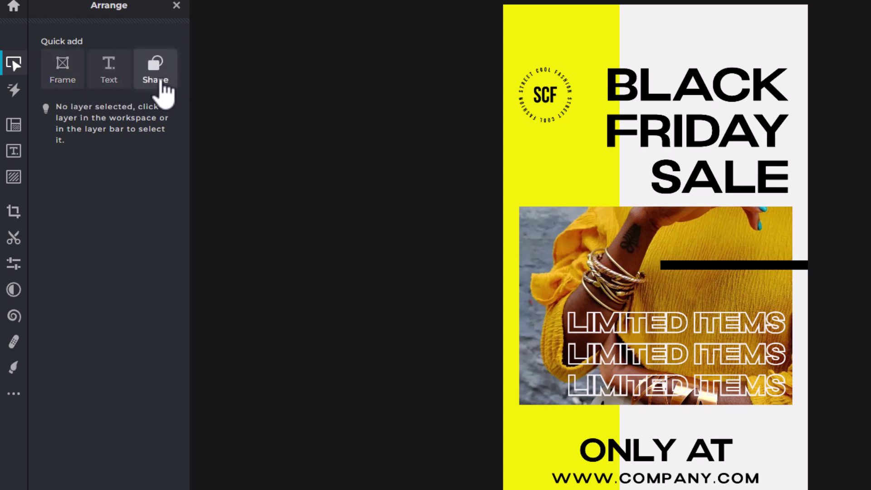
click(177, 6)
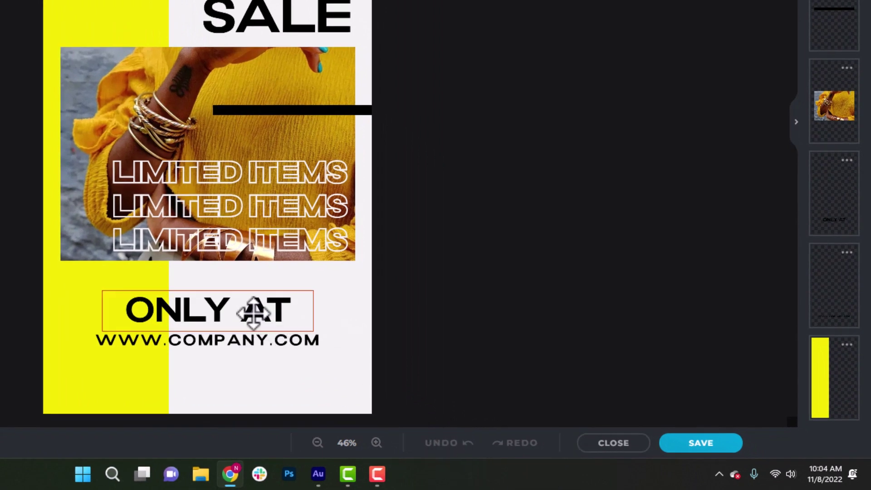
click(253, 310)
key(Delete)
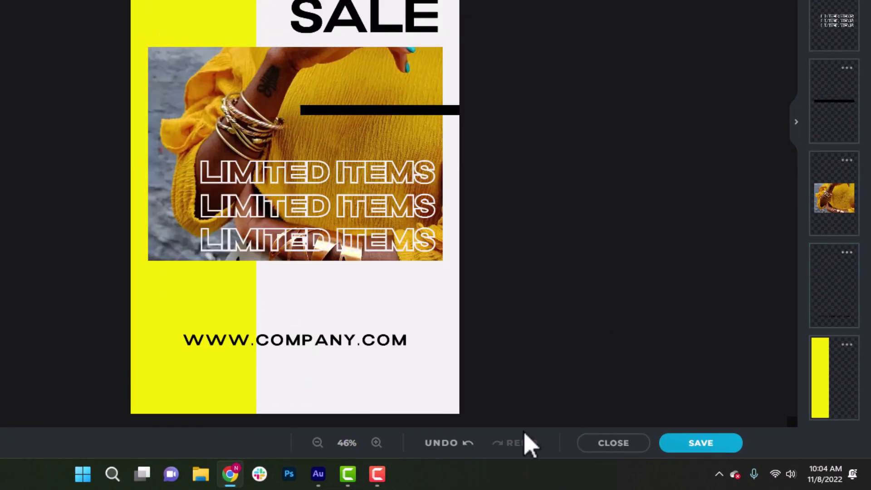
click(442, 443)
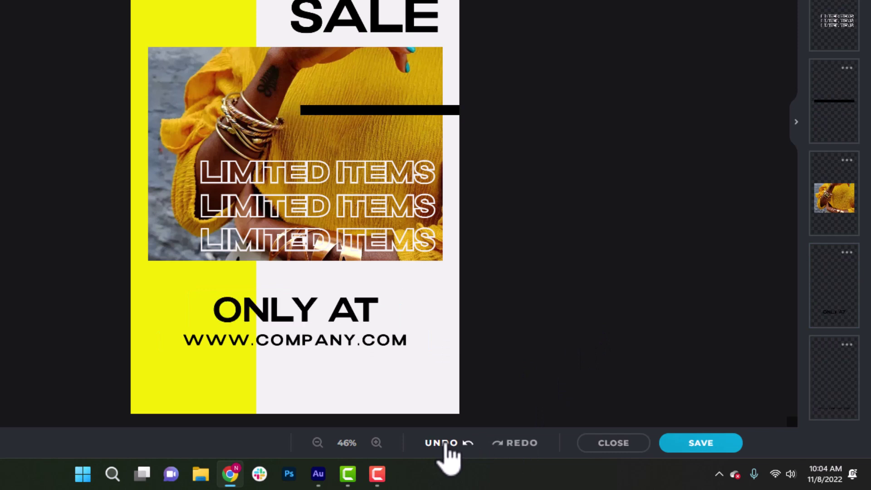
click(370, 343)
key(Delete)
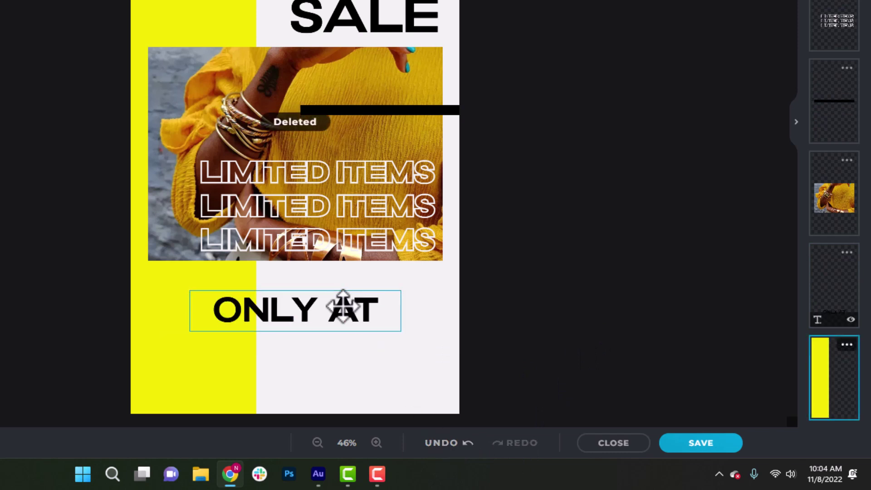
key(Delete)
click(449, 443)
click(448, 443)
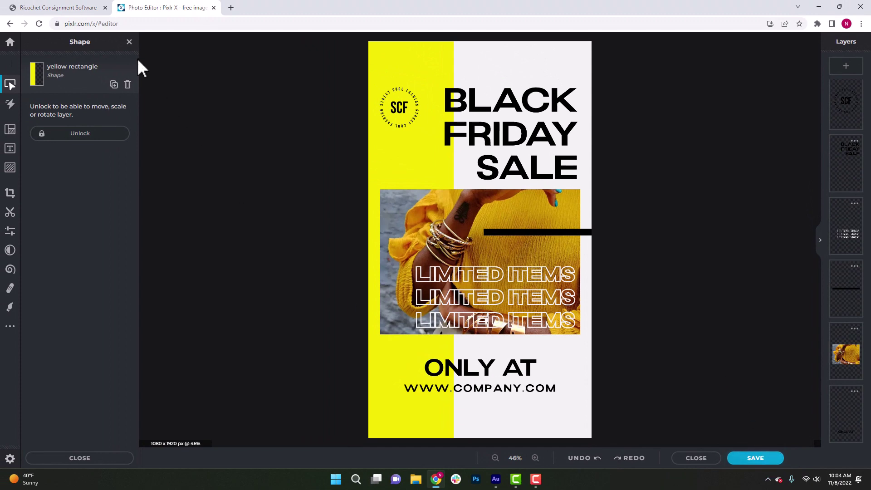
click(130, 42)
key(v)
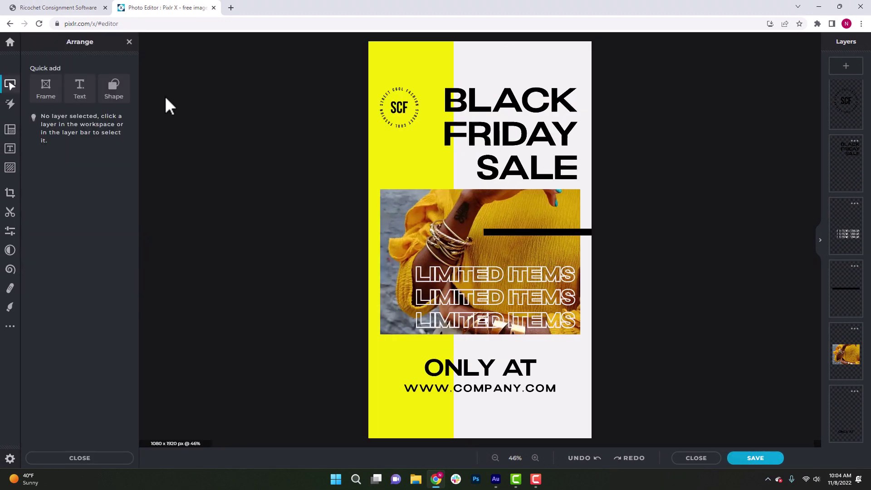
click(129, 42)
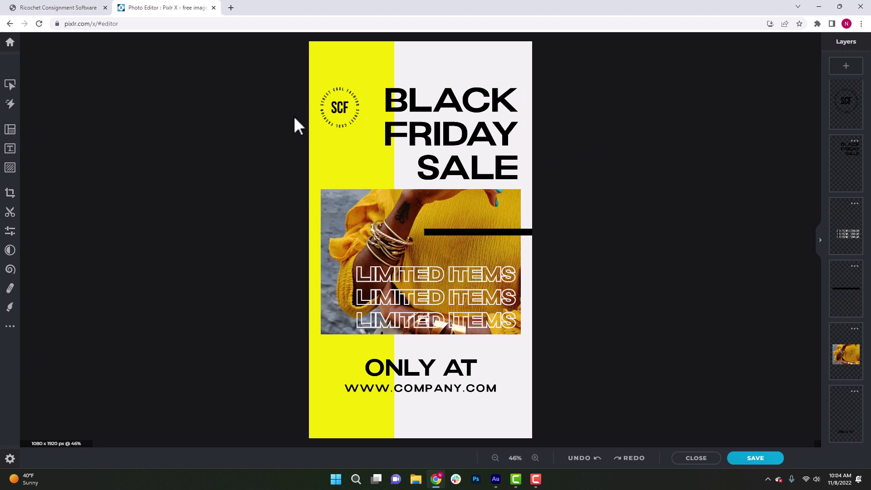
Delete the SCF logo from the design and bring up the Add element library
click(339, 108)
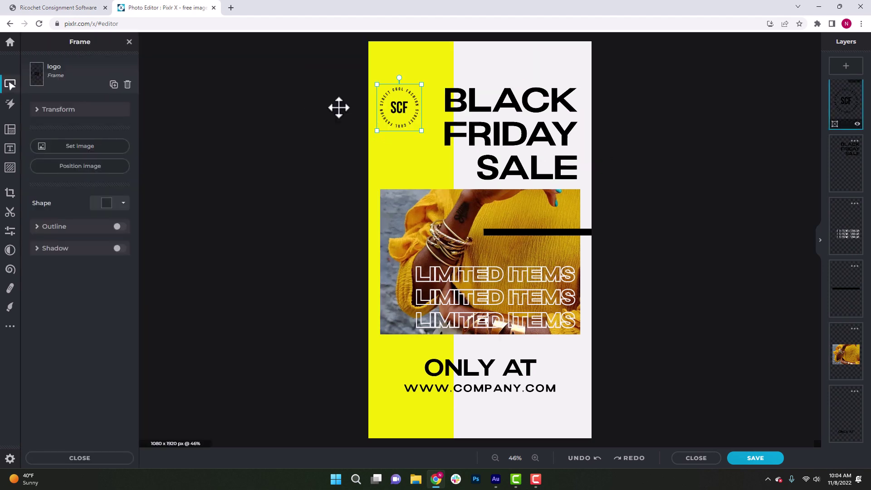
key(Delete)
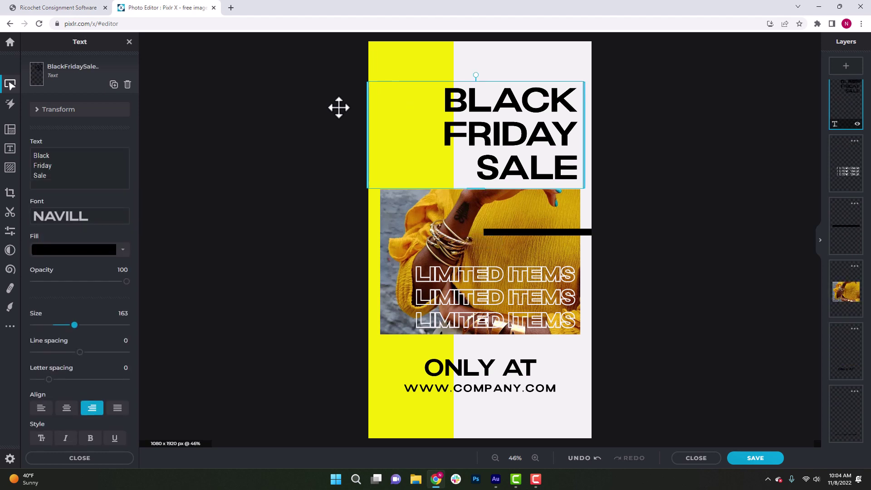
click(339, 108)
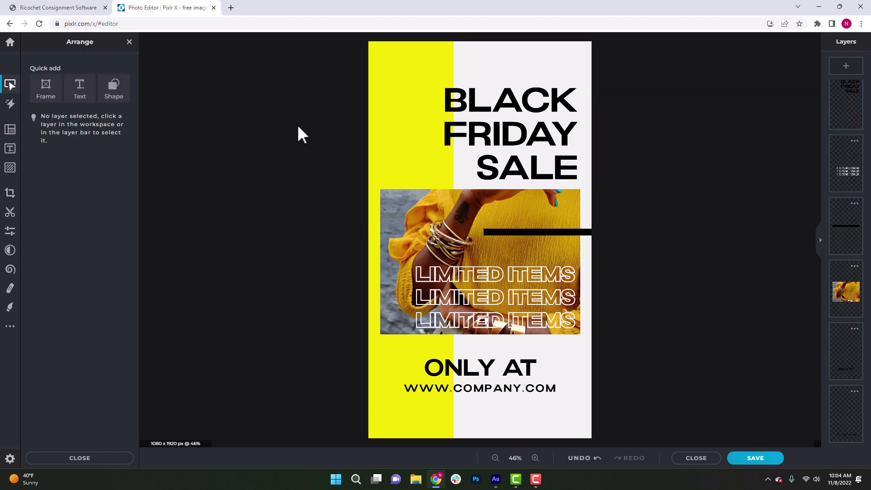
click(10, 168)
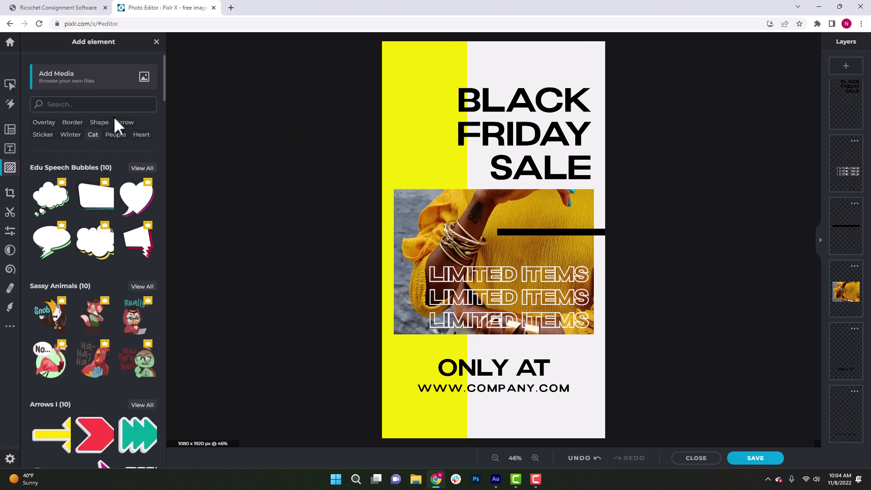
Move the BLACK FRIDAY SALE headline left so it spans the yellow and white halves
click(117, 87)
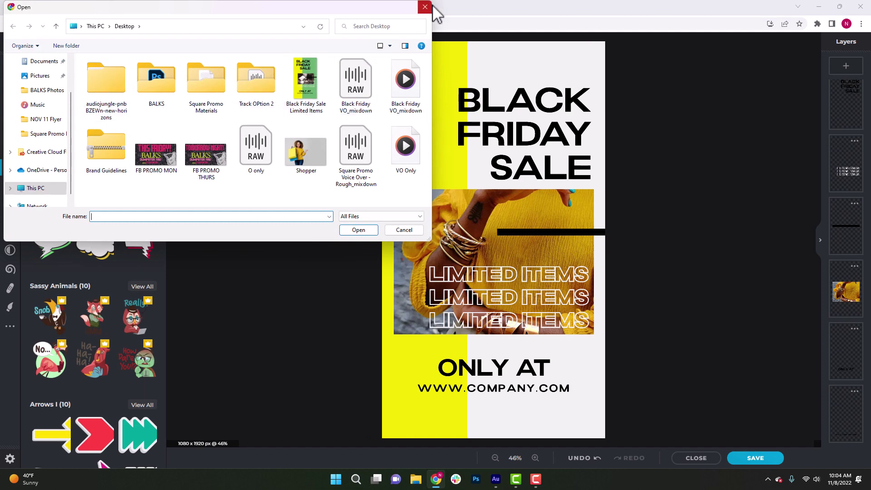
click(425, 7)
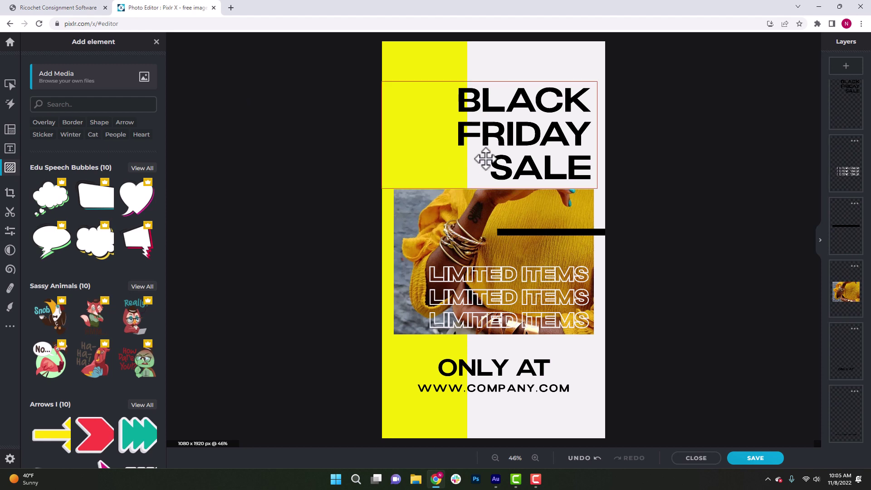
click(502, 140)
drag(509, 135, 440, 130)
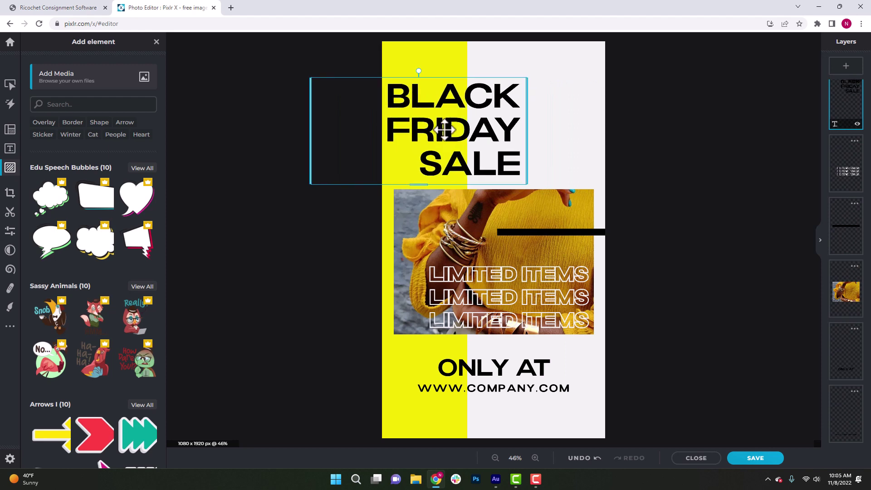
click(571, 125)
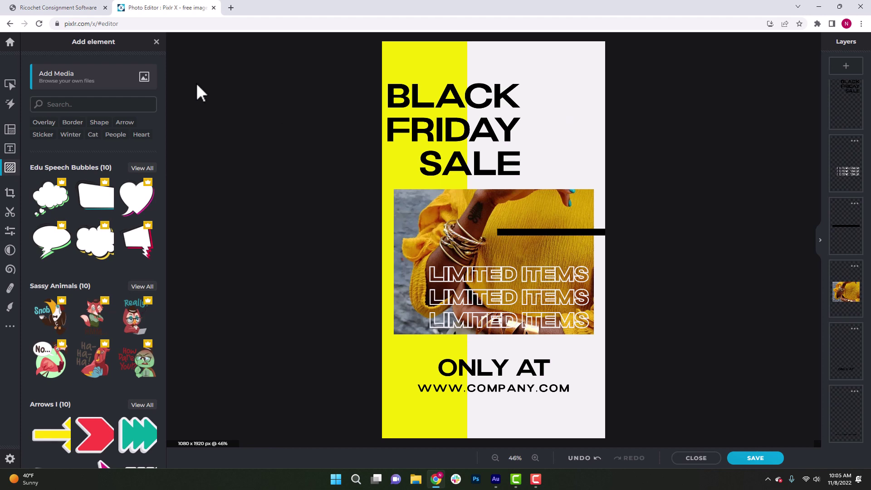
Set the page background to rust #A93A00 by eyedropper-sampling the shop photo
click(157, 42)
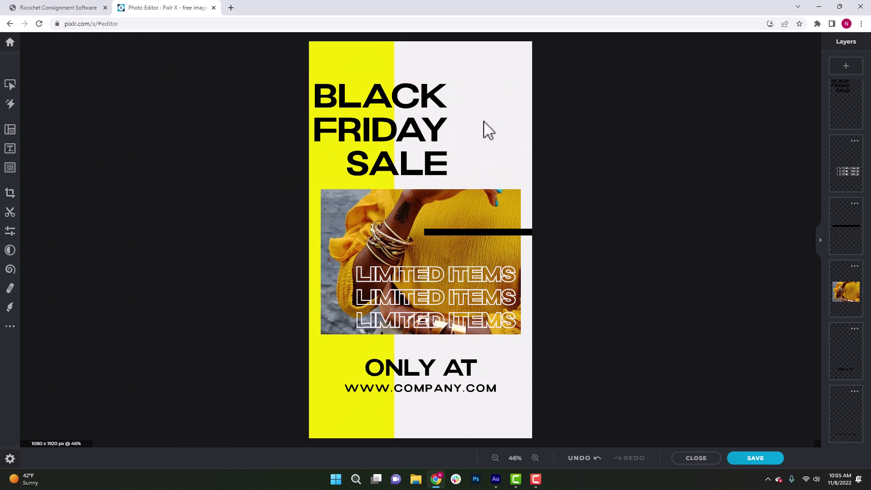
click(14, 133)
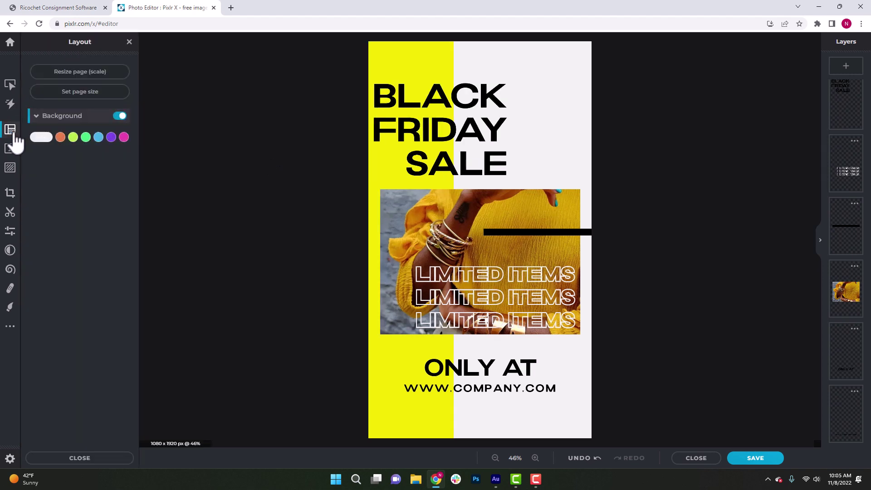
click(99, 139)
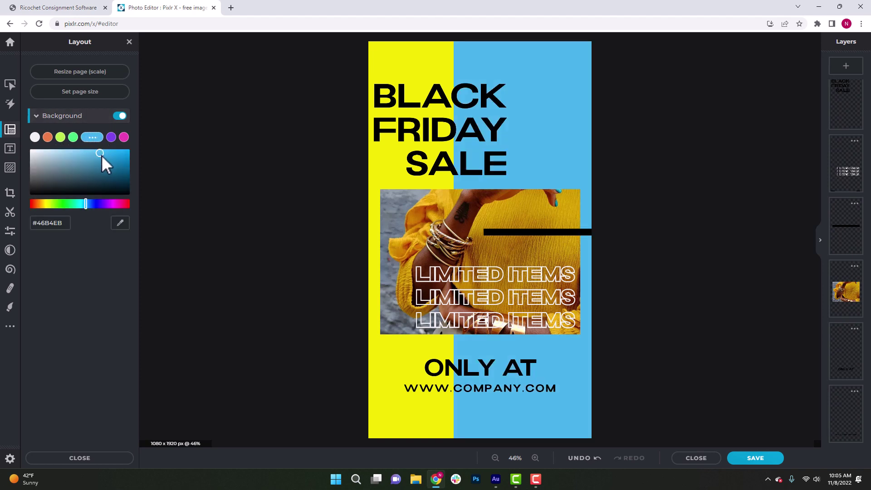
mouse_move(101, 155)
mouse_down()
mouse_move(82, 162)
mouse_move(102, 180)
mouse_move(102, 156)
mouse_move(93, 151)
mouse_up()
drag(87, 203, 82, 204)
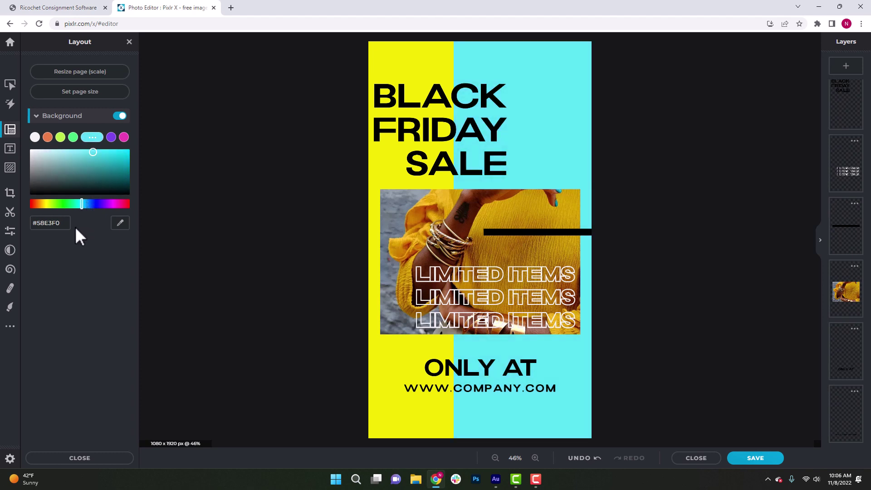
click(120, 223)
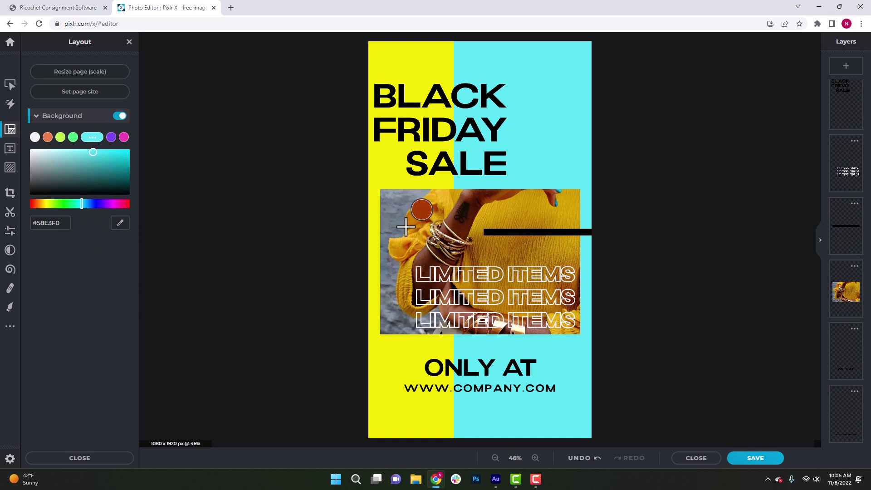
click(403, 225)
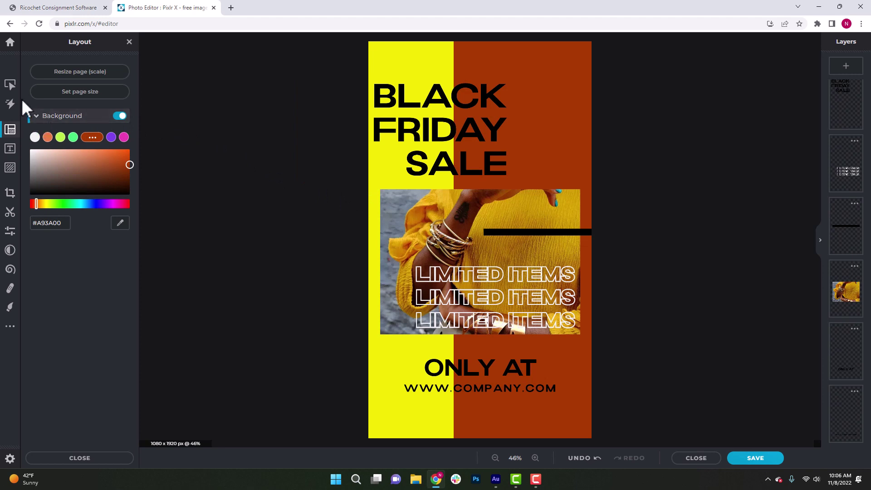
click(129, 42)
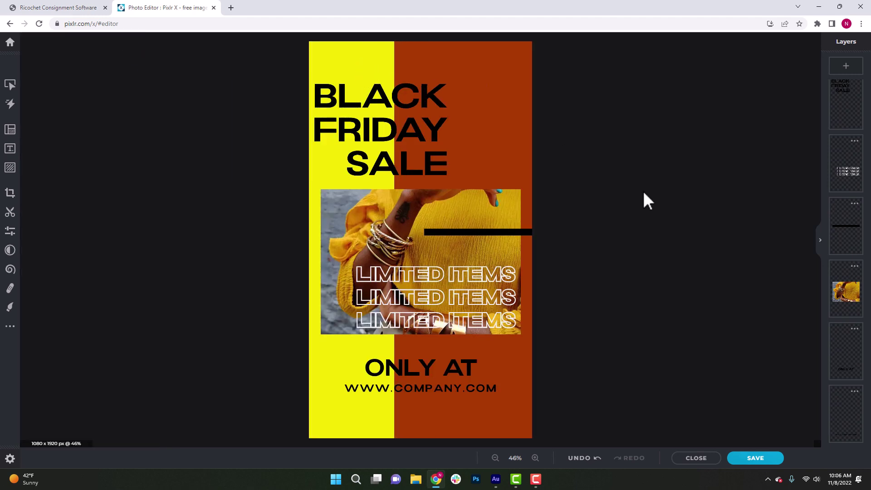
Change the yellow left-panel rectangle's fill to the muted mint green #B5D5BF, then deselect it
scroll(865, 170, down, 2)
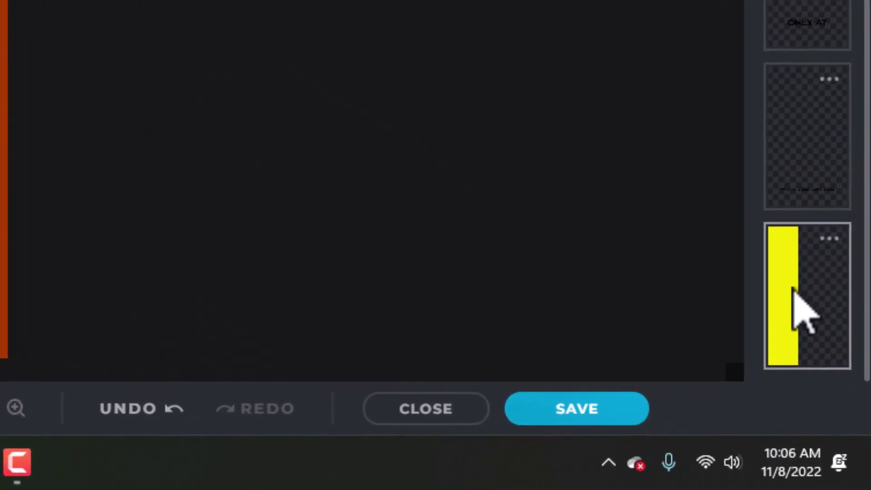
click(790, 296)
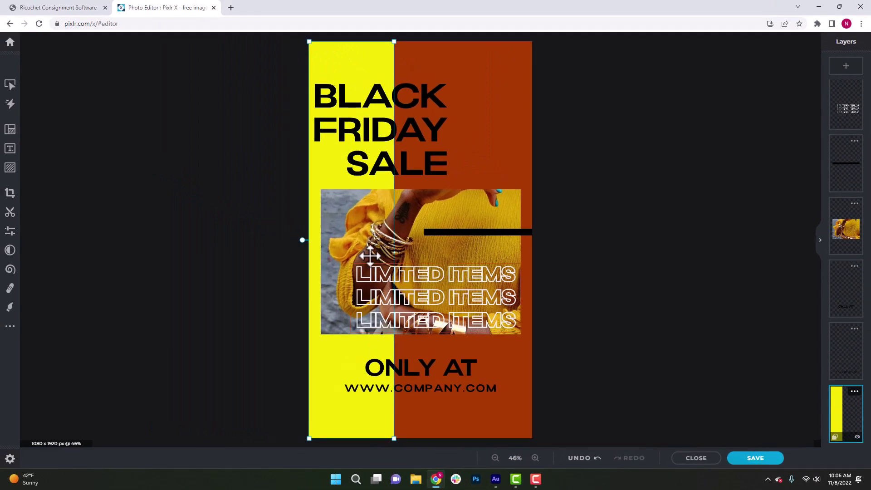
click(10, 84)
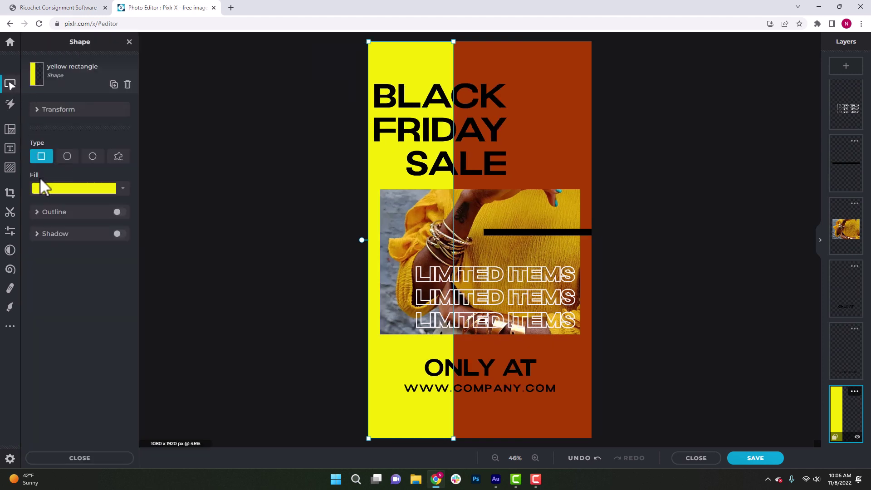
click(91, 188)
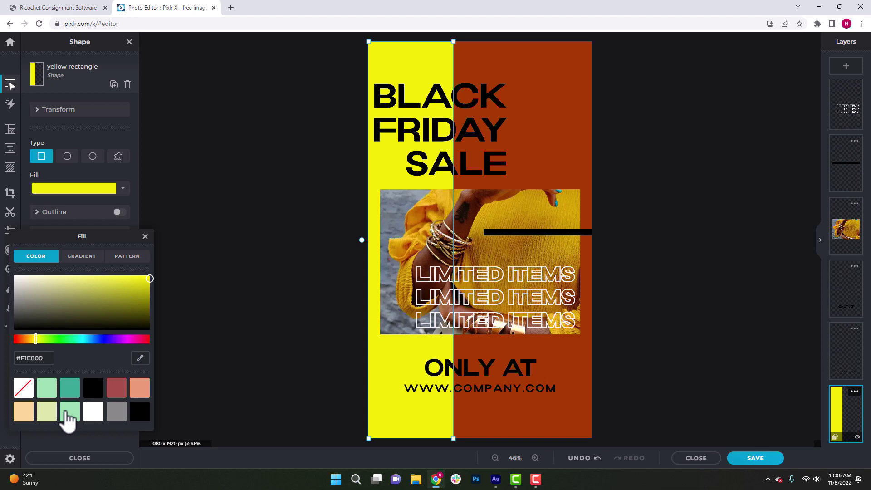
click(45, 410)
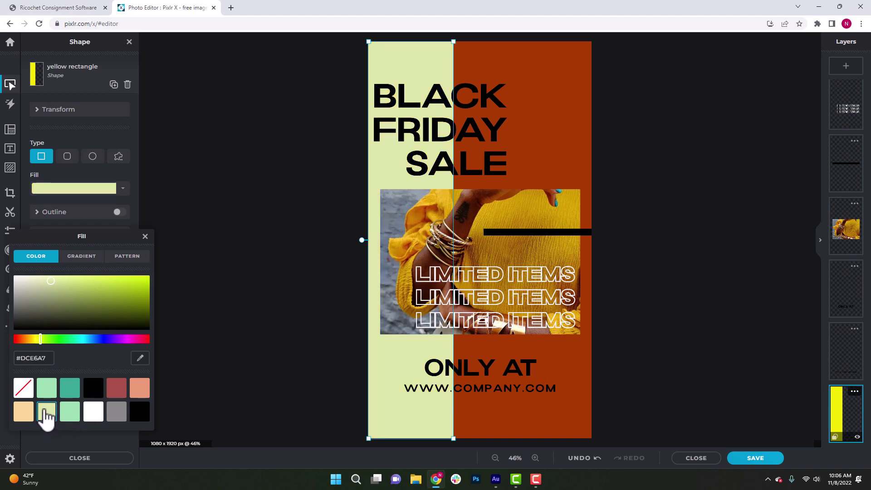
click(70, 412)
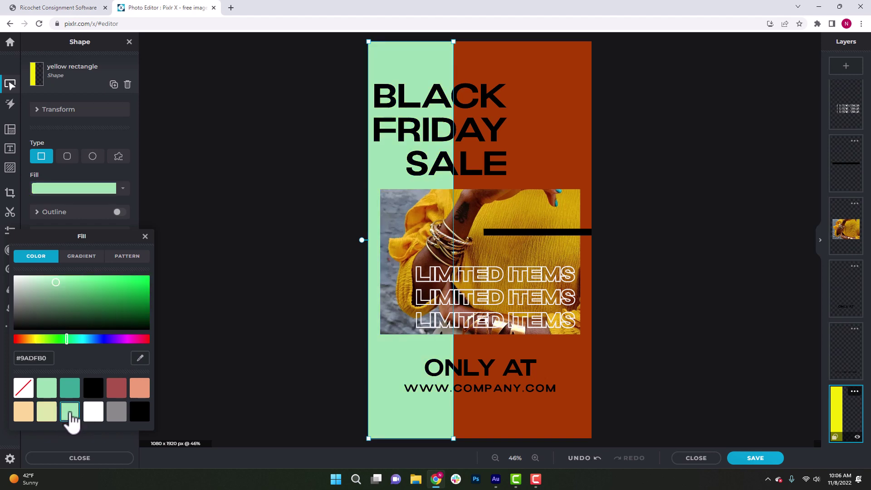
drag(57, 295, 33, 284)
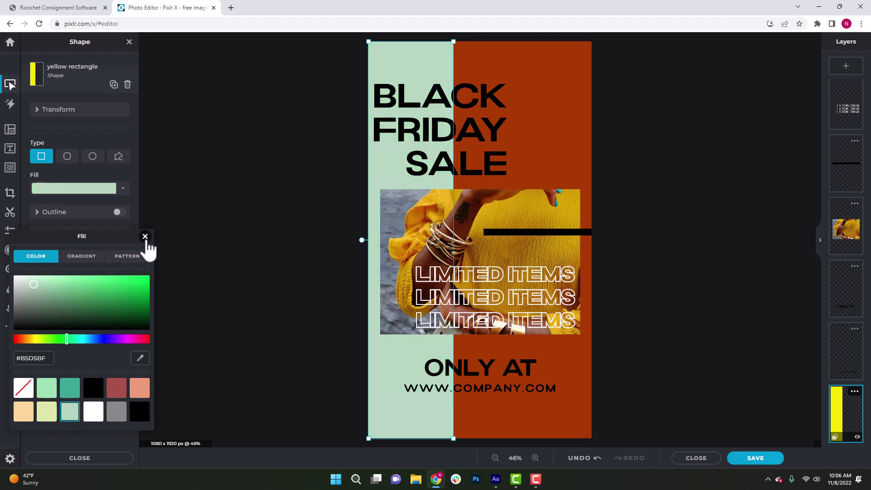
click(146, 236)
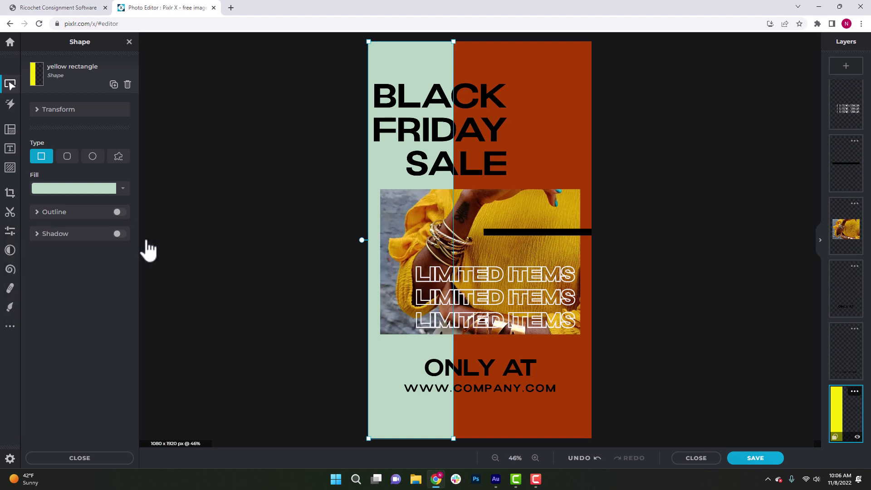
click(146, 241)
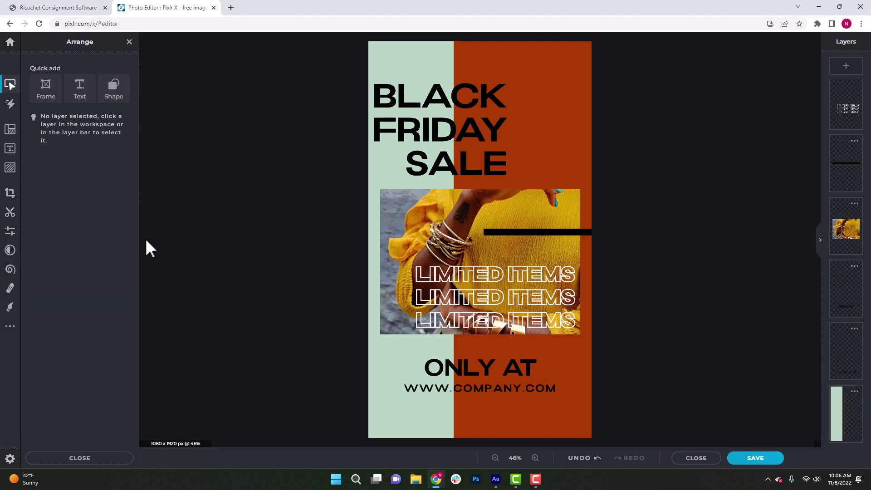
Replace the ONLY AT wording with '20% OFF'
click(488, 373)
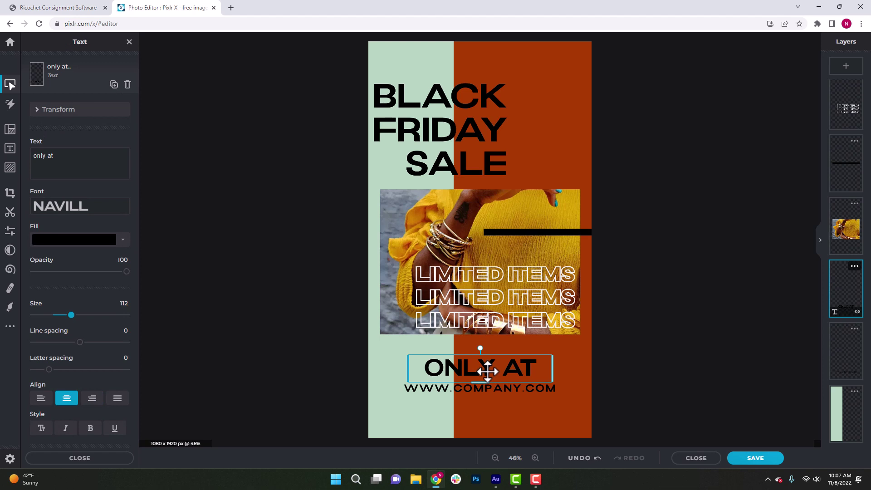
double_click(488, 371)
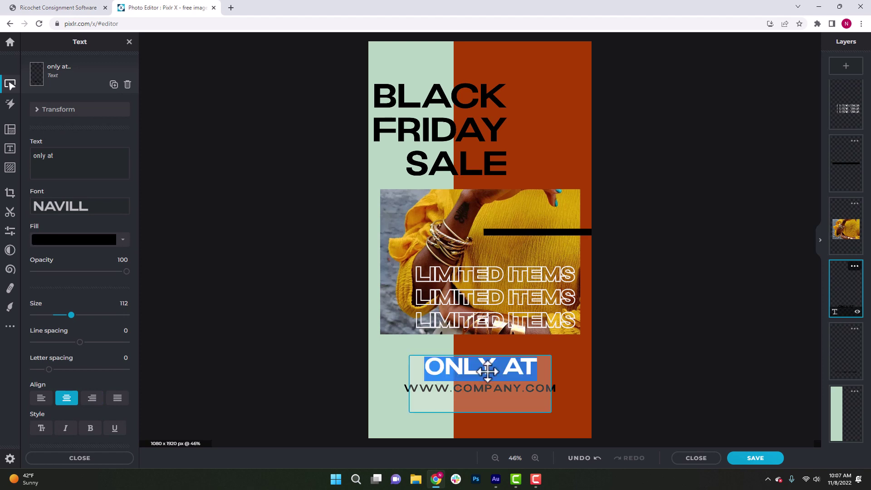
text(20% OFF)
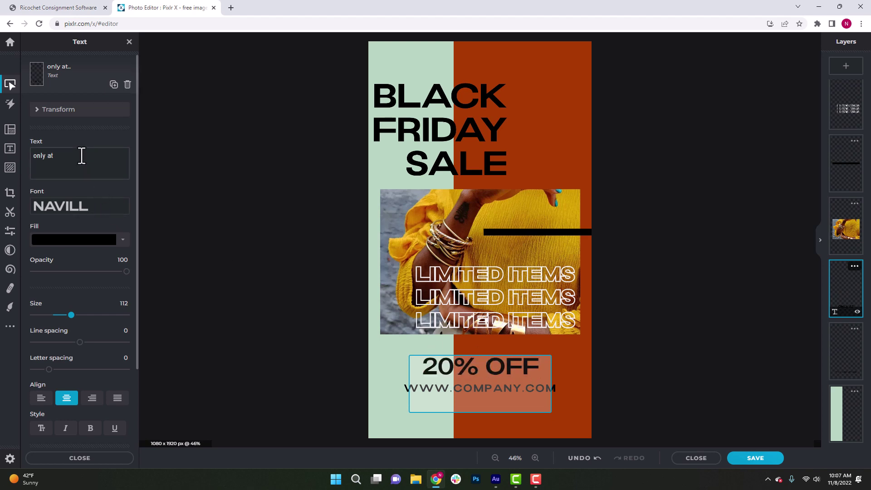
click(81, 155)
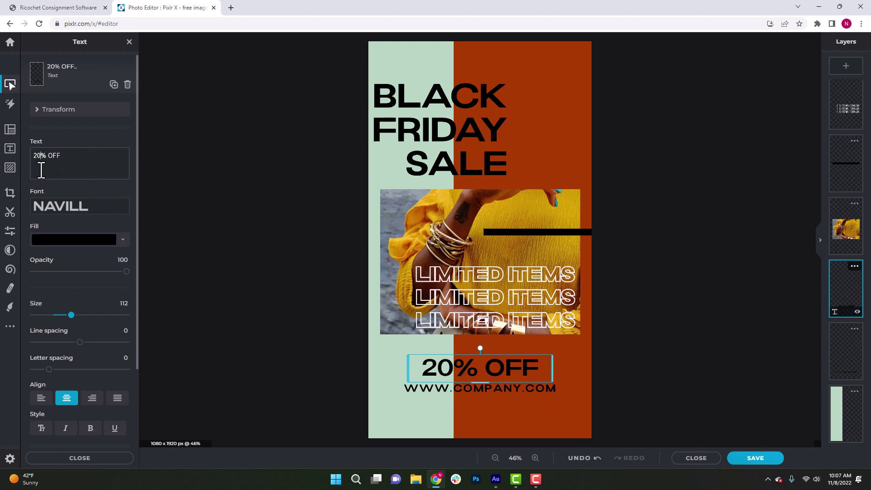
Set the 20% OFF text in Verdana at size 96
click(70, 159)
click(107, 211)
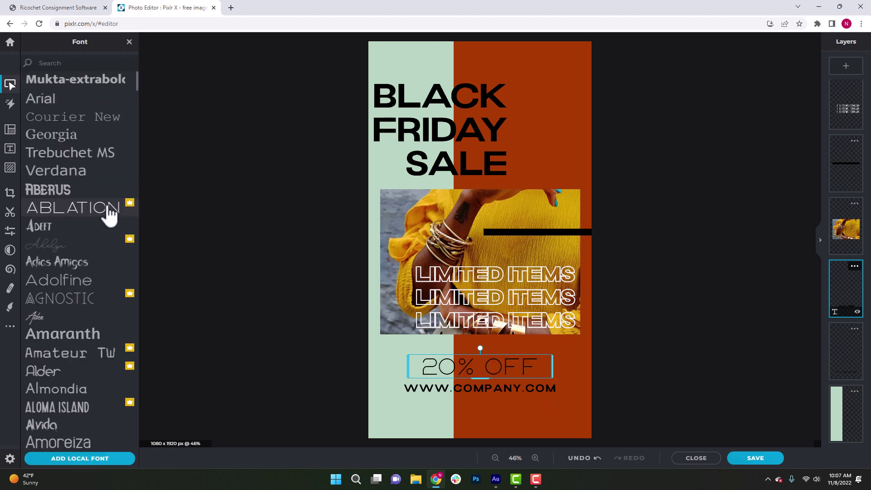
click(83, 179)
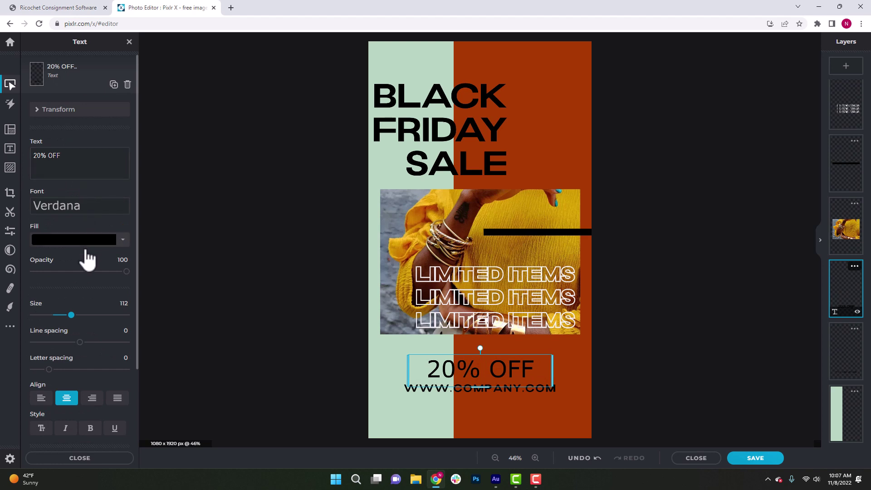
drag(73, 320, 70, 321)
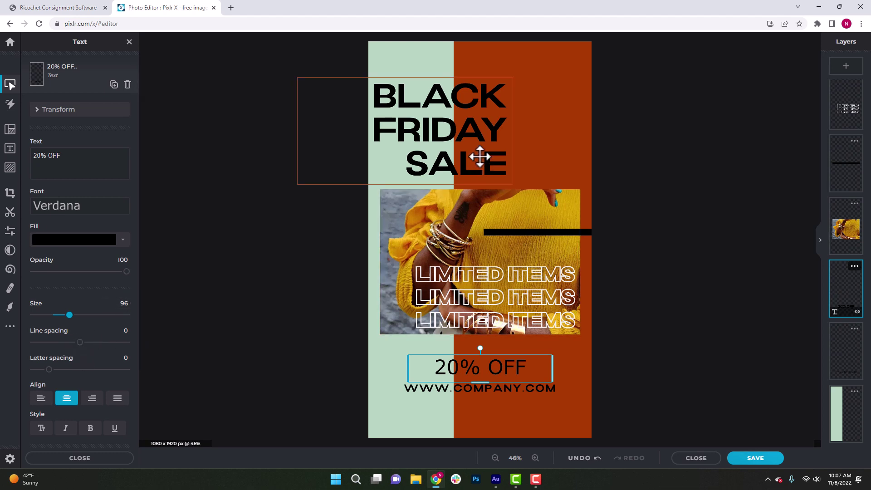
Give BLACK FRIDAY SALE line spacing -25 and letter spacing 31, and move it right and up
click(477, 157)
drag(80, 353, 71, 355)
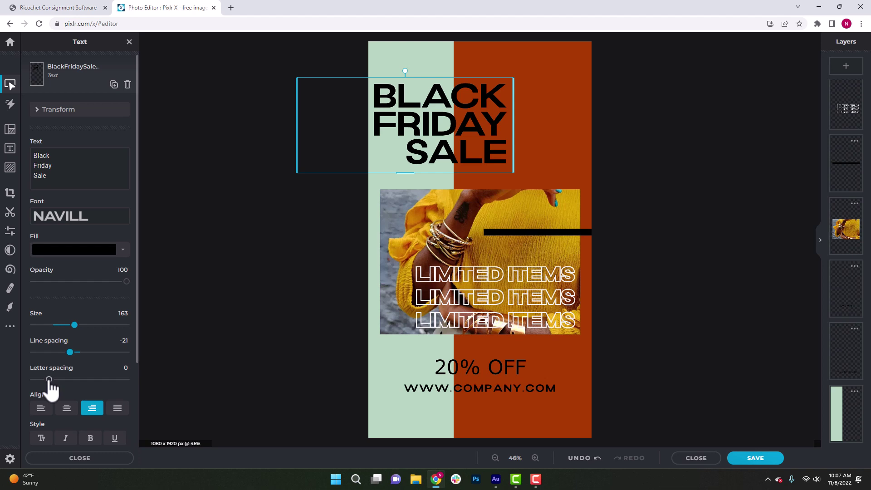
drag(49, 379, 66, 379)
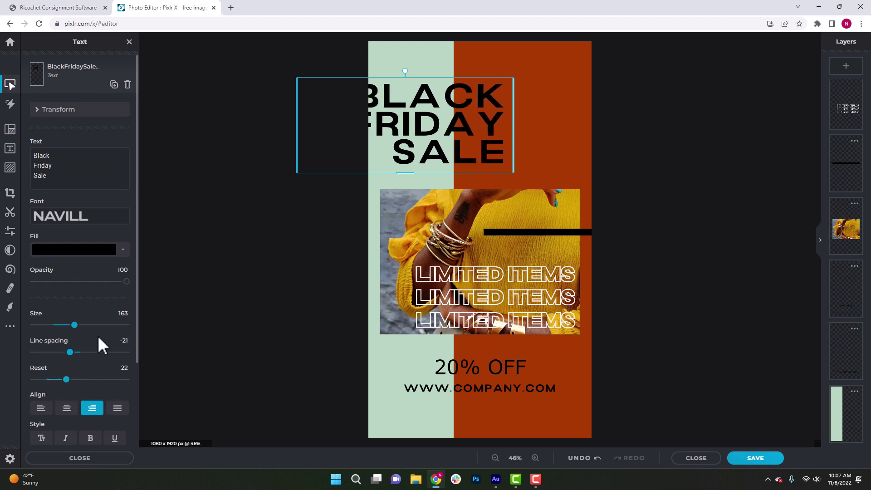
drag(385, 152, 434, 142)
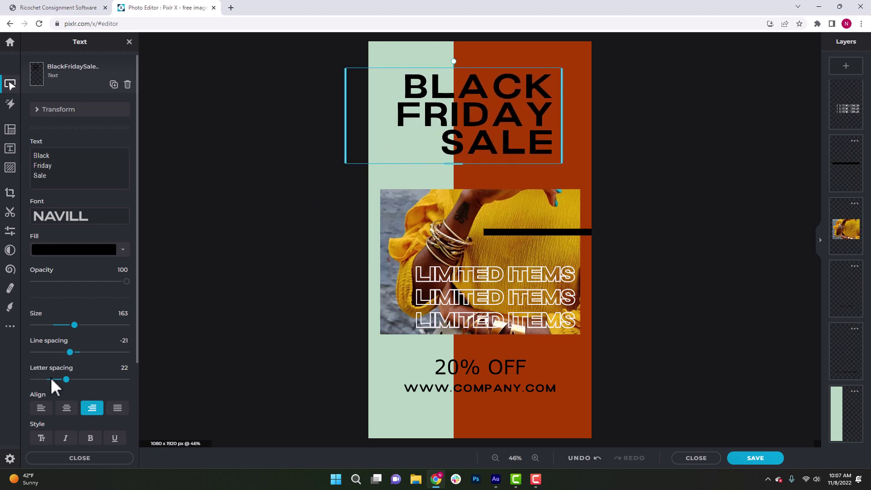
click(68, 380)
mouse_move(69, 380)
mouse_down()
mouse_move(83, 353)
mouse_move(68, 353)
mouse_move(61, 380)
mouse_up()
click(263, 218)
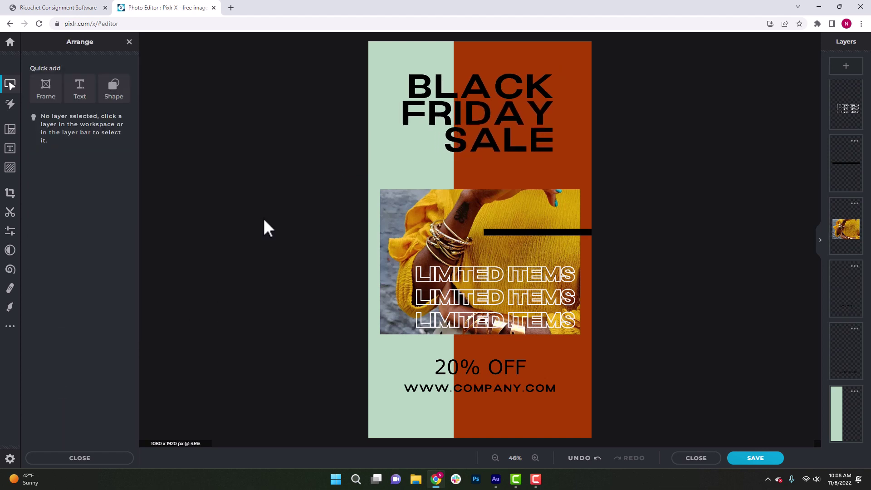
click(847, 67)
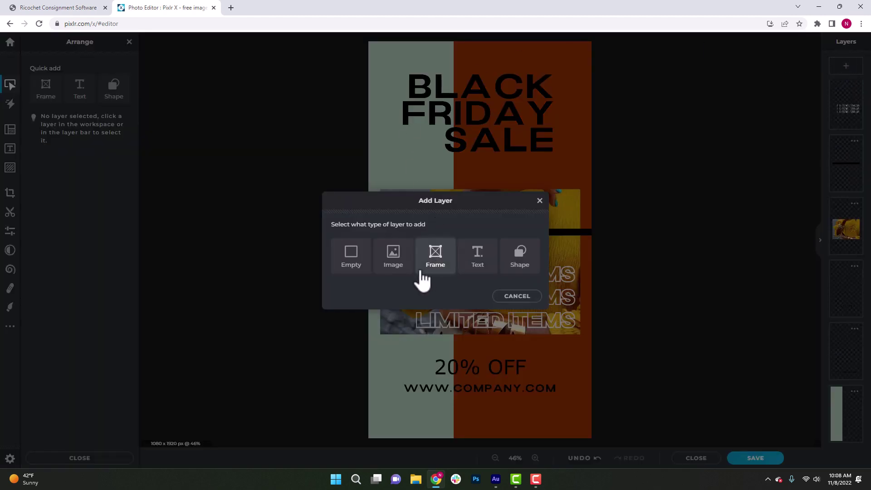
click(480, 258)
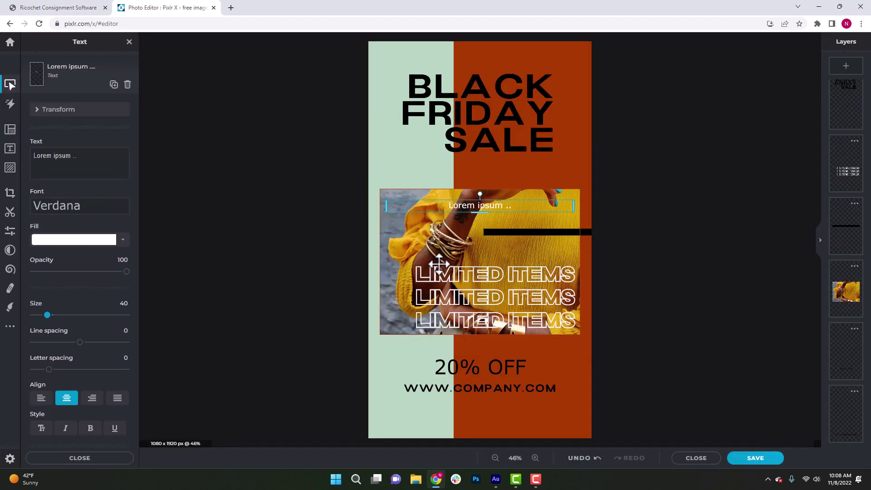
double_click(445, 208)
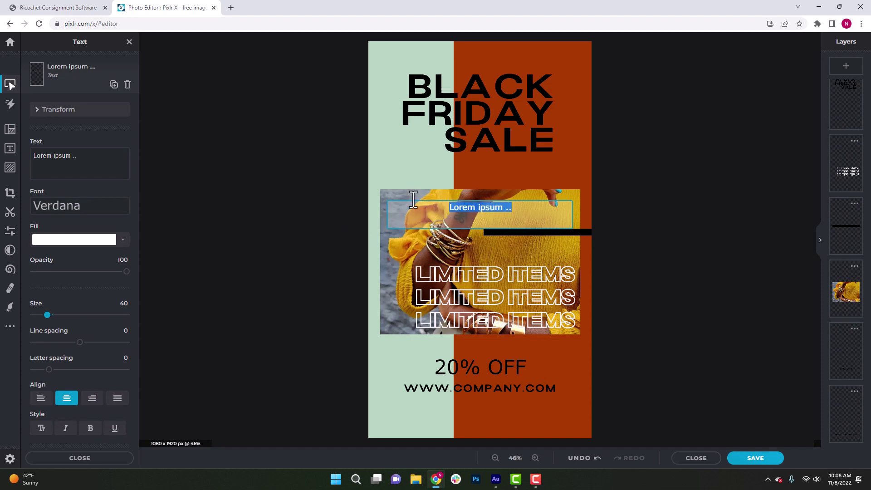
click(307, 176)
key(Delete)
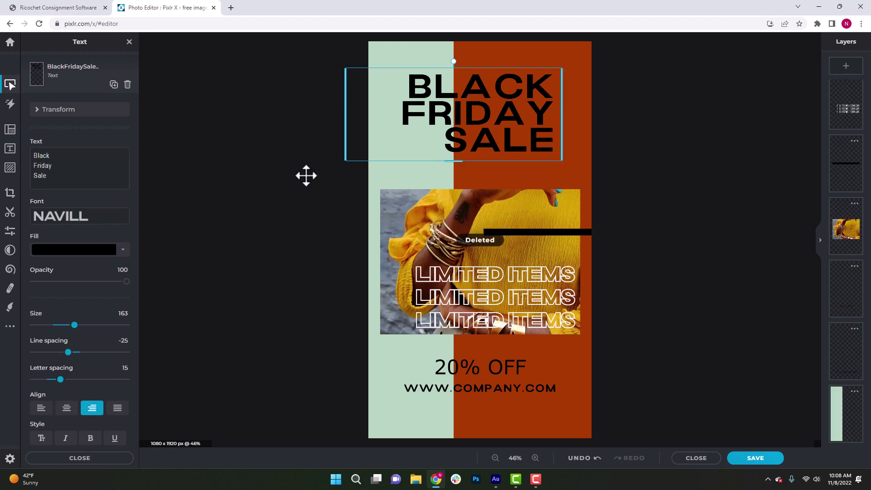
click(308, 178)
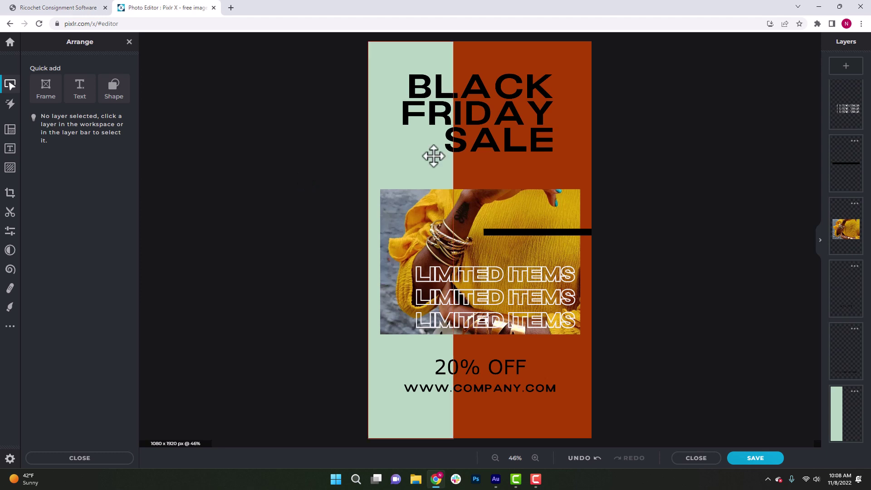
Move the BLACK FRIDAY SALE headline right and down above the shop photo, then select the photo
drag(482, 107, 508, 133)
click(719, 184)
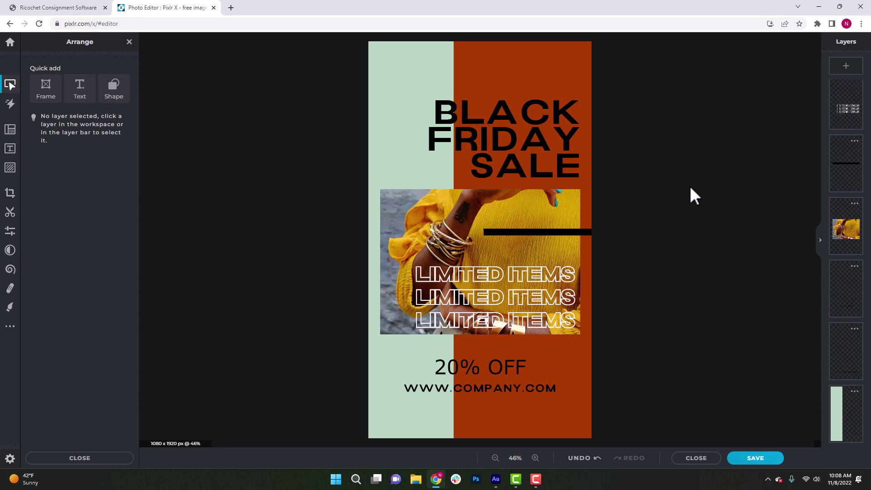
click(425, 229)
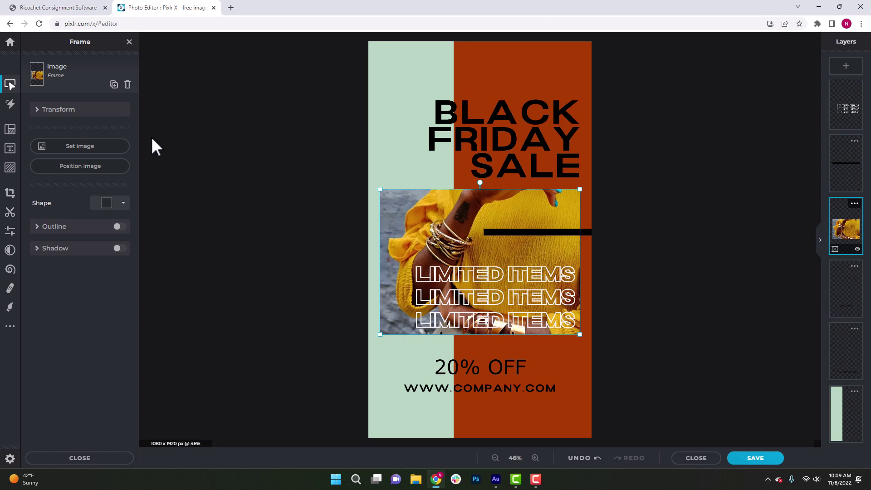
Try B&W on the shop photo, undo it to keep full colour, and show the Effect presets
click(11, 232)
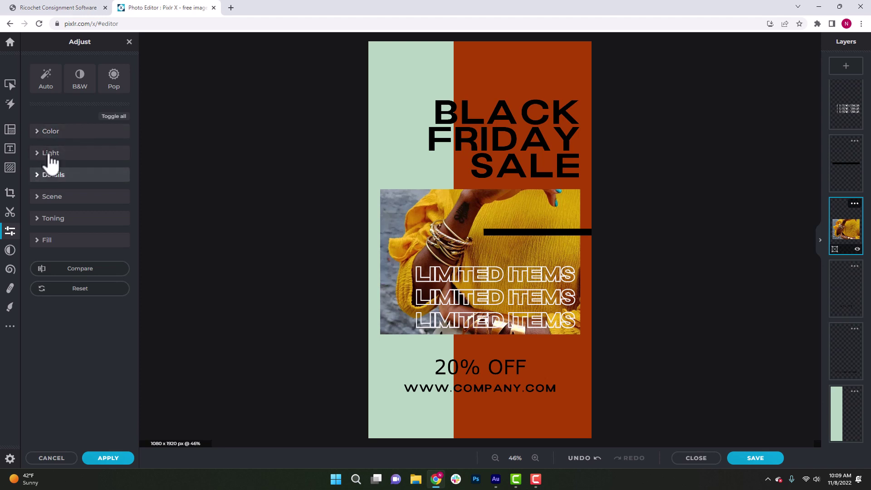
click(81, 86)
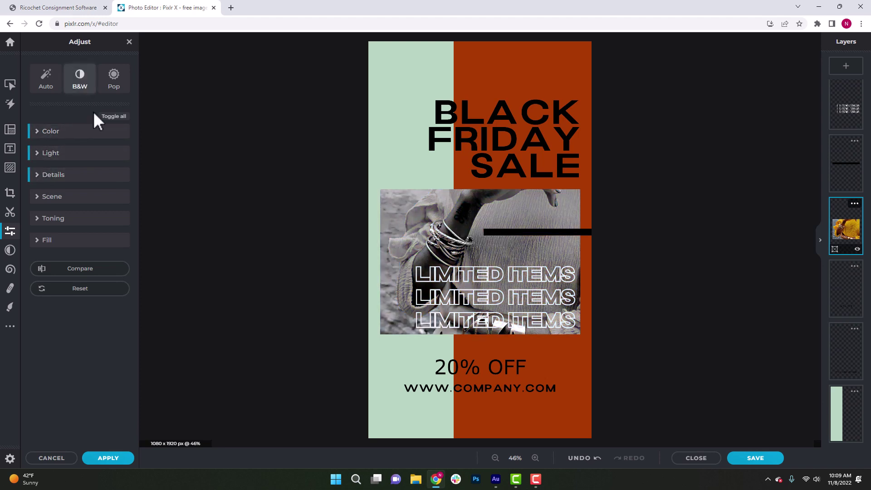
click(589, 459)
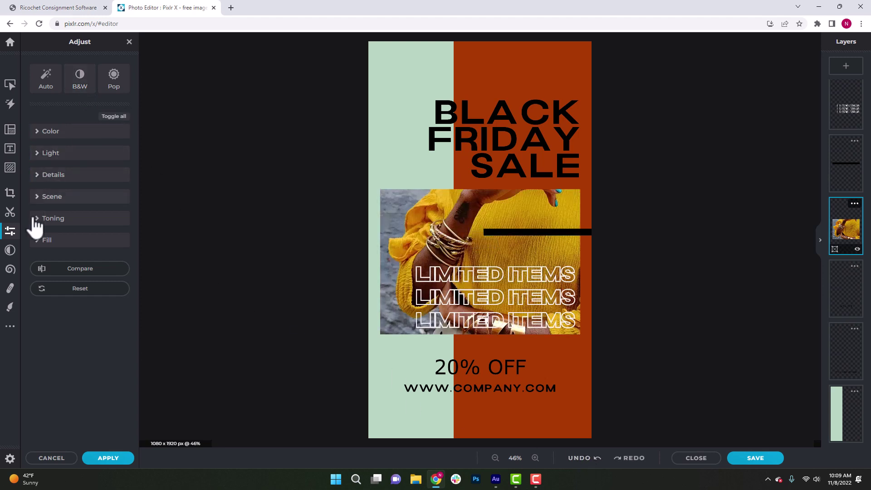
click(10, 251)
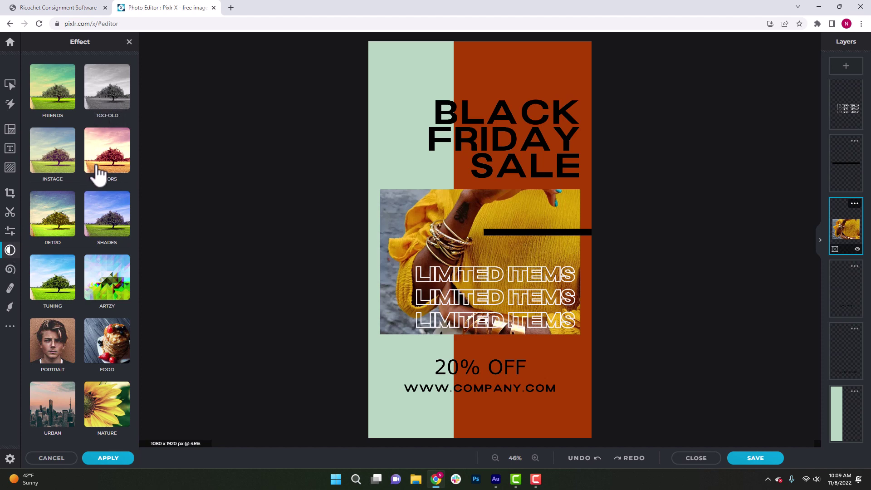
Apply the TONOLA COLORS filter to the shop photo at strength 100, after previewing SUPERONE and REDDISH
click(106, 166)
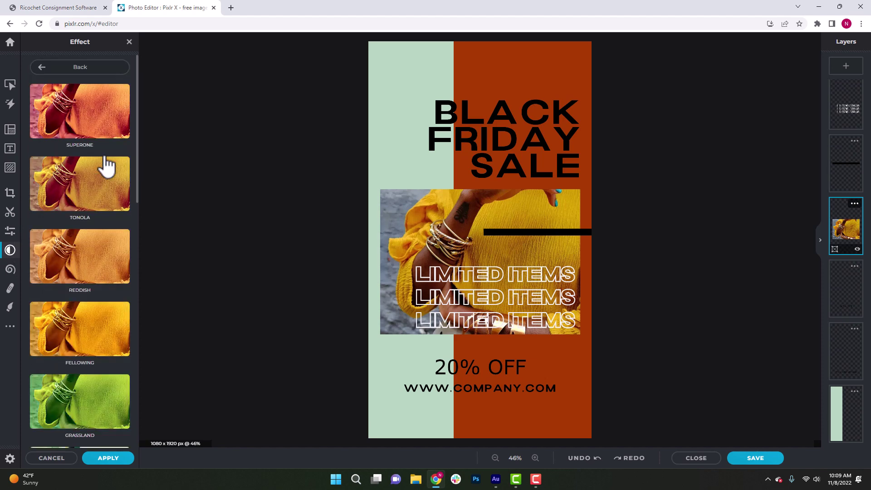
click(105, 121)
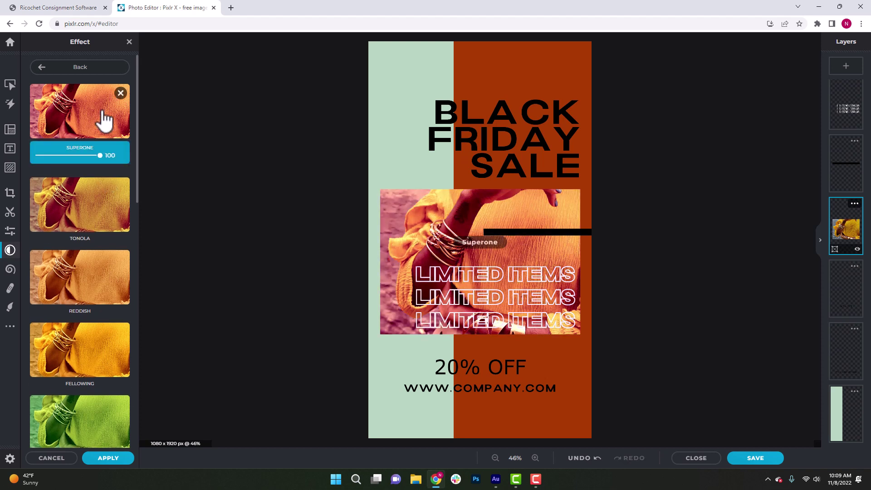
click(93, 206)
click(101, 285)
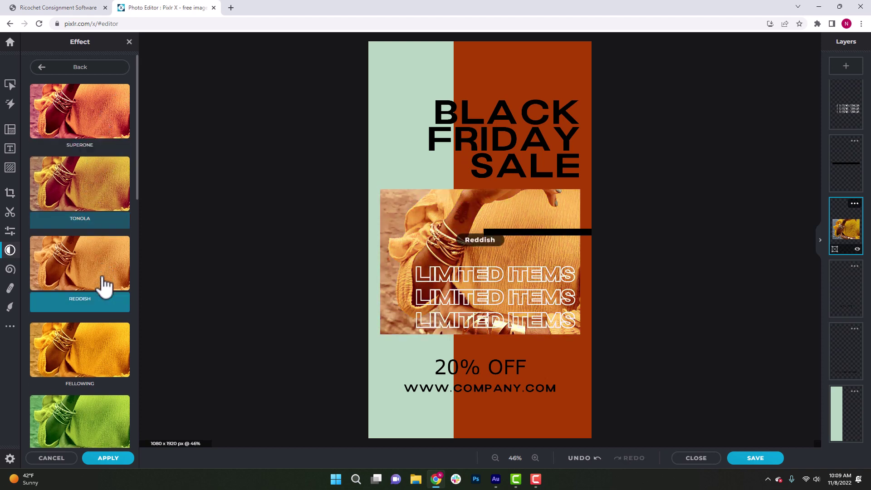
click(94, 126)
click(85, 209)
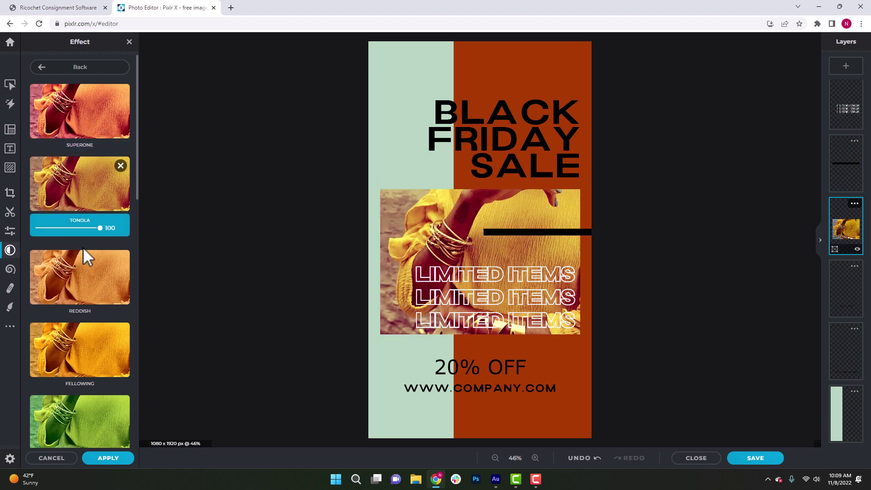
mouse_move(101, 229)
mouse_down()
mouse_move(76, 233)
mouse_move(101, 234)
mouse_up()
Delete the shop photo from the poster and go back to the Templates home page
click(10, 168)
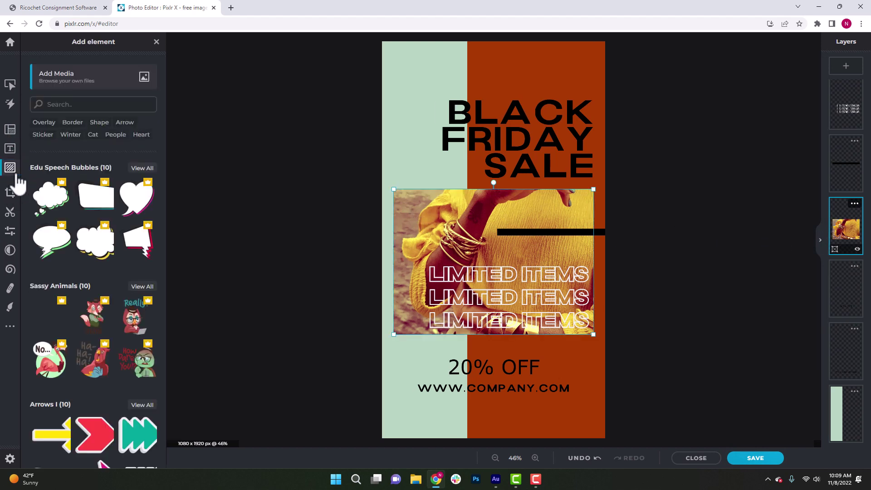
click(93, 81)
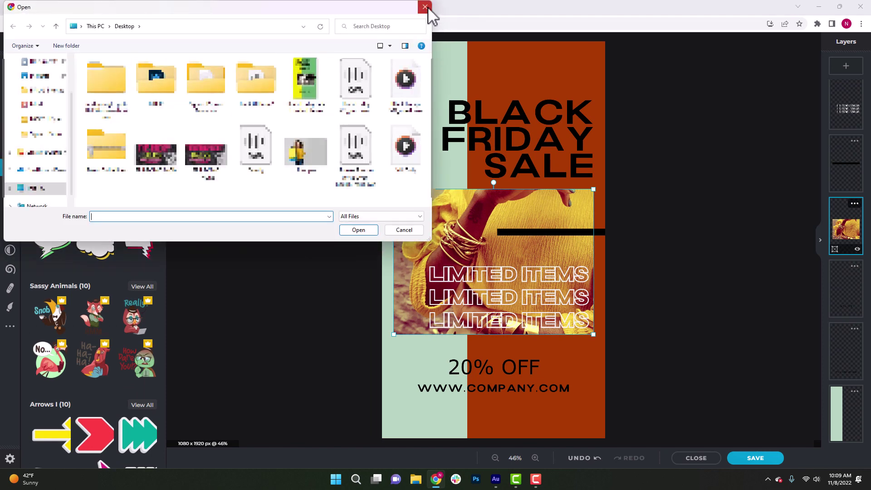
click(425, 7)
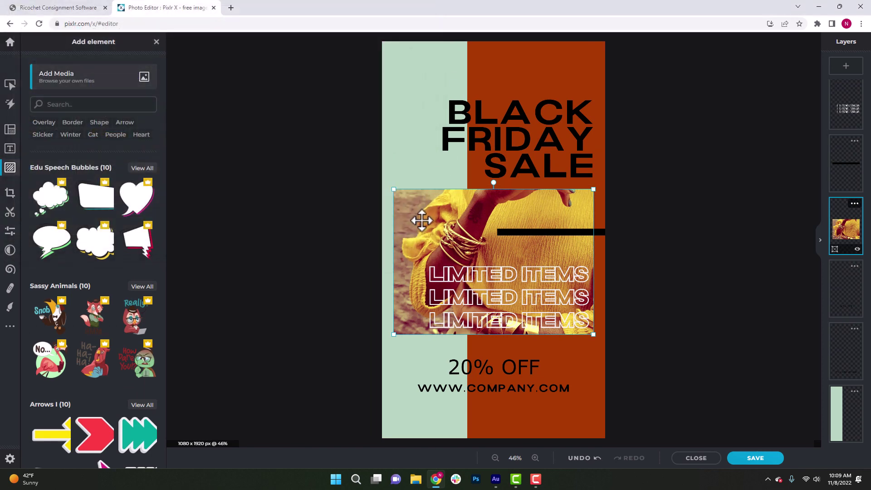
key(Delete)
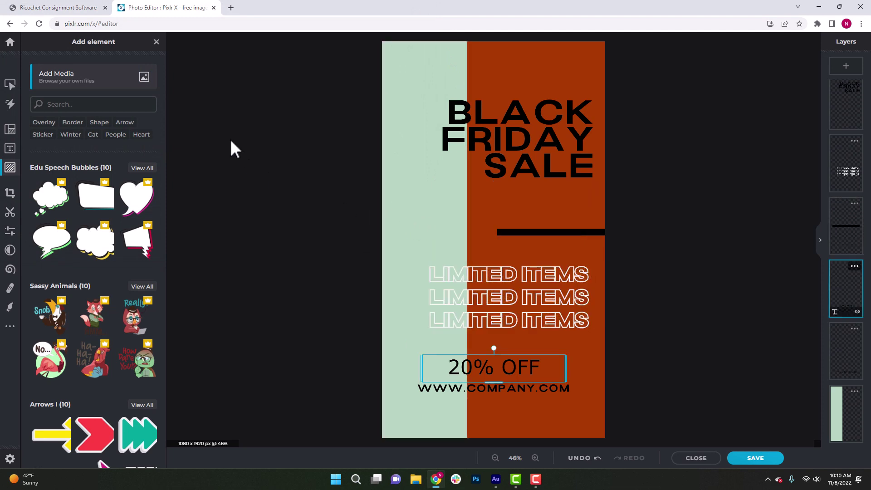
click(10, 43)
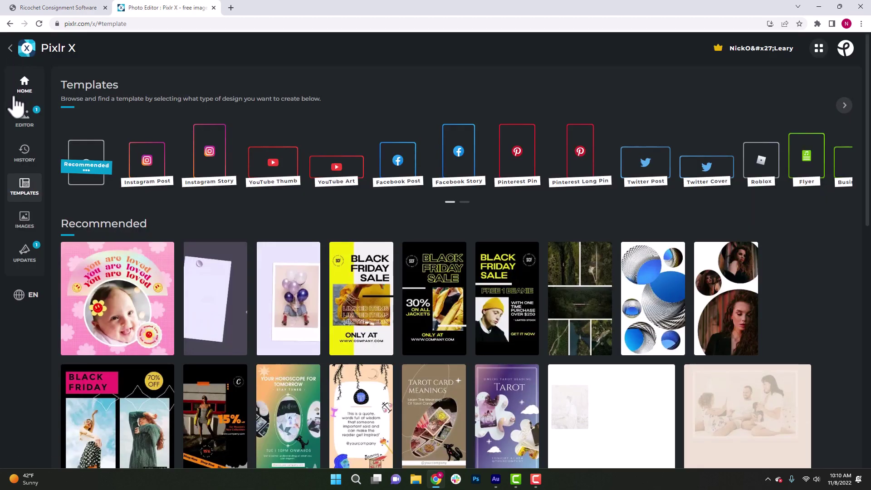
Search the stock images for 'GIFT', replacing the earlier lion and BLACK FRIDAY terms
click(25, 229)
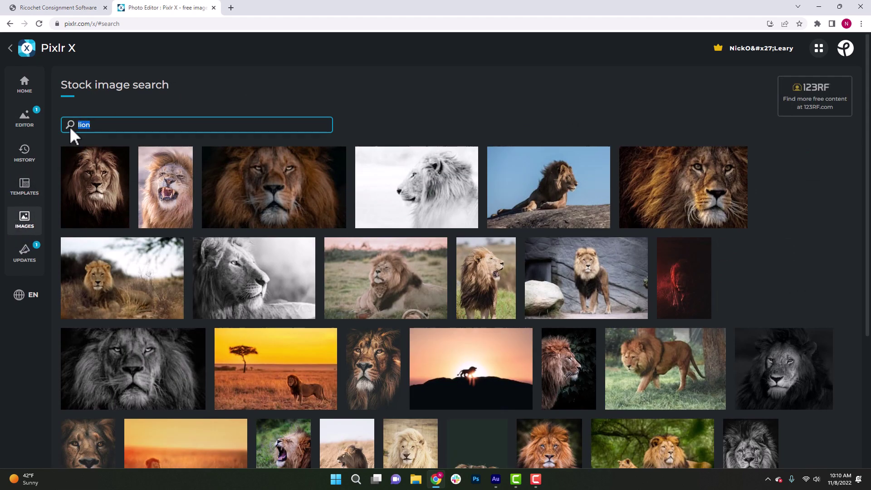
key(BackSpace)
text(BLACK FRIDAY)
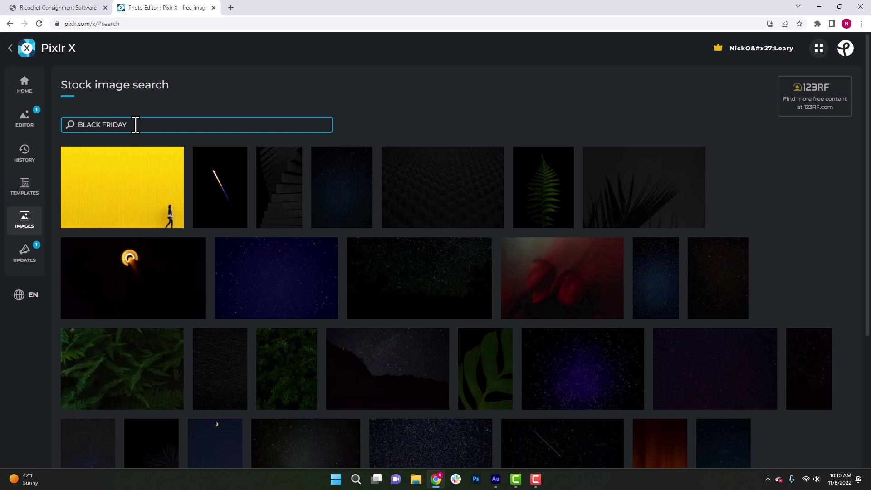
drag(135, 124, 81, 124)
key(BackSpace)
text(GIFT SHOP)
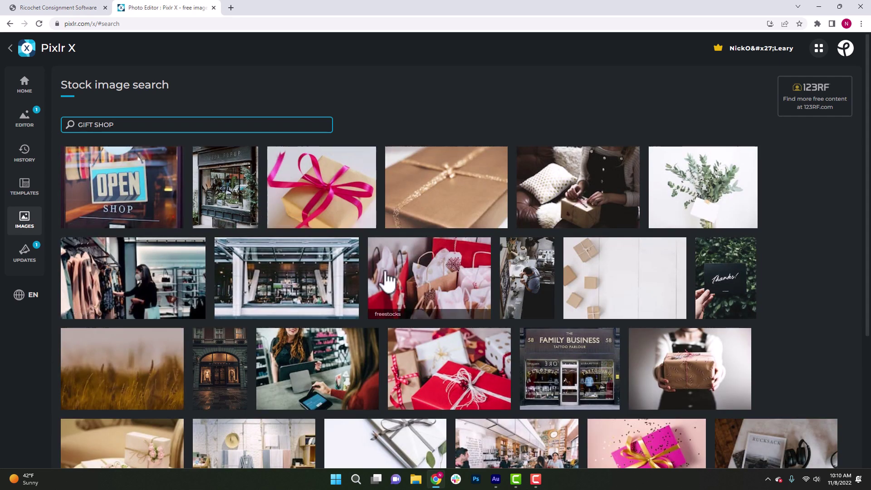
Add the clothing-store stock photo as a layer in the current design
scroll(388, 281, down, 1)
scroll(387, 274, down, 1)
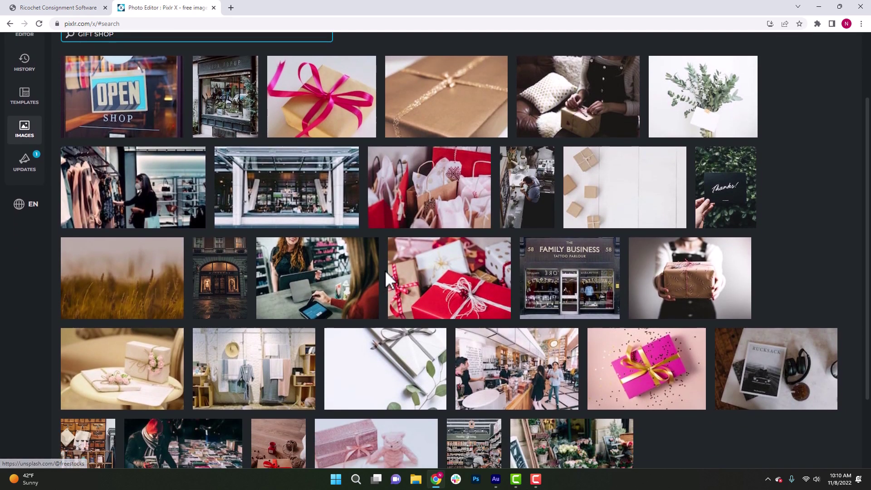
scroll(386, 272, down, 2)
scroll(388, 277, up, 4)
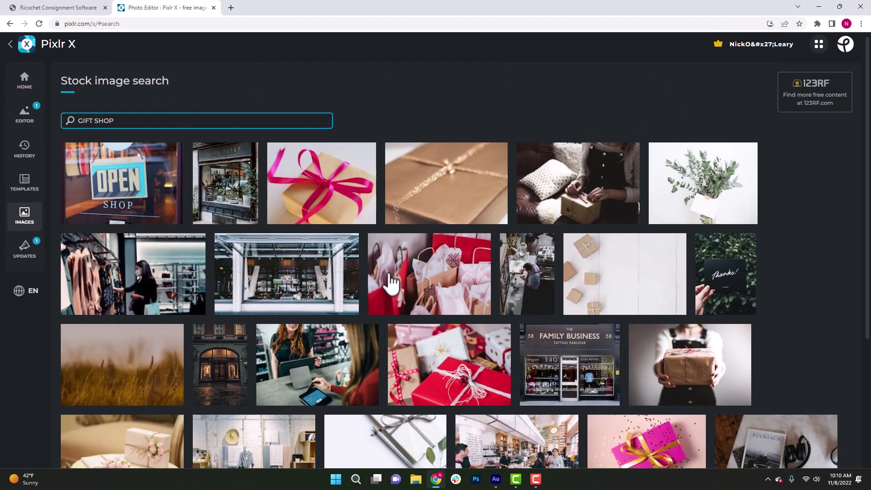
click(199, 289)
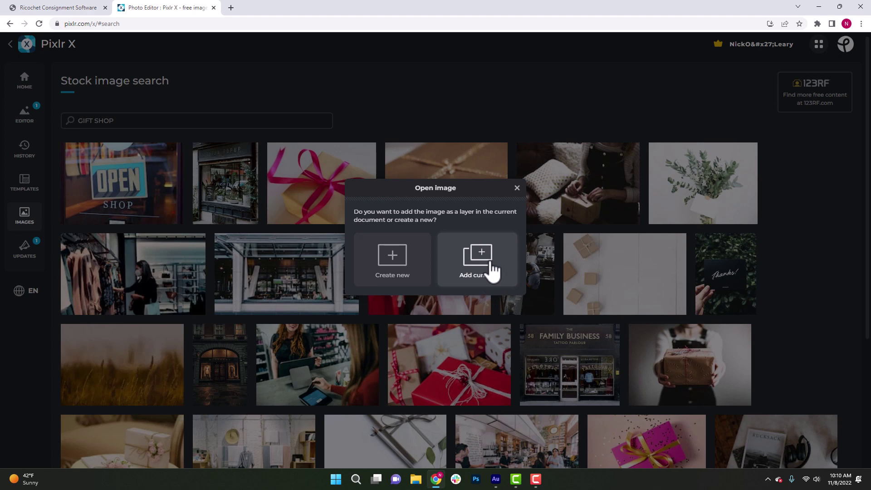
click(477, 260)
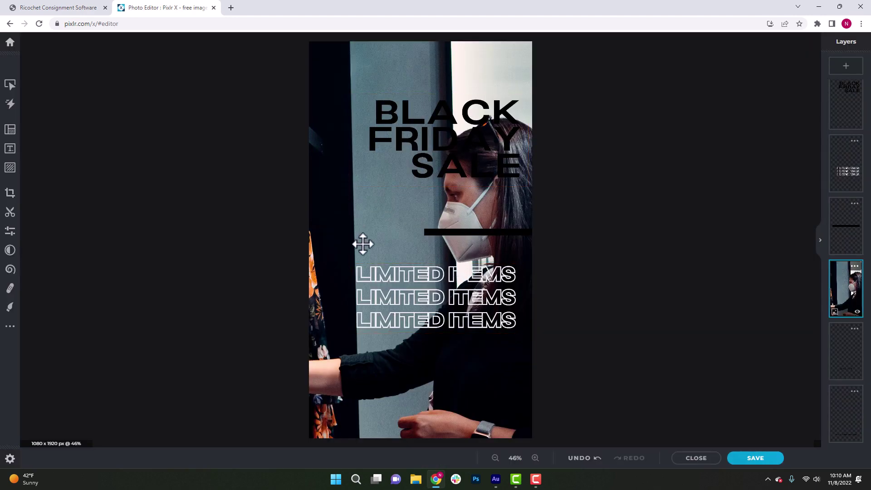
Scale the clothing-store photo down into a band under the headline, leaving the lower text visible
scroll(350, 237, down, 2)
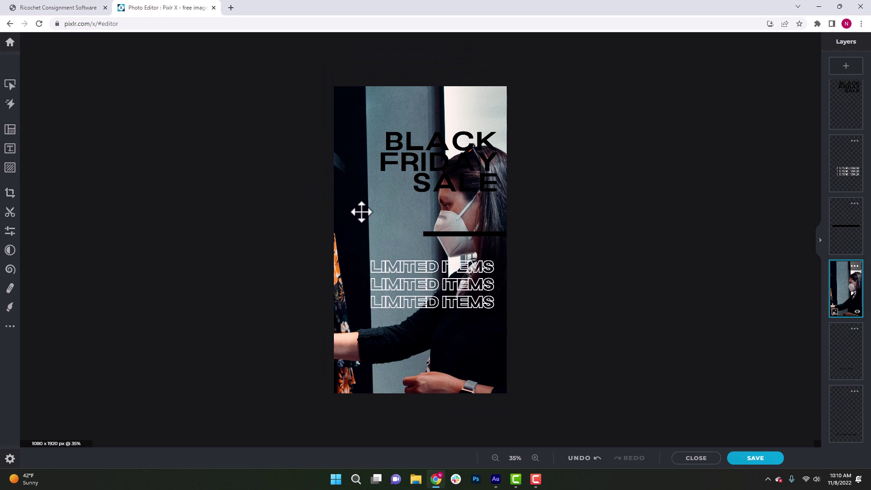
click(536, 459)
click(495, 458)
scroll(330, 224, down, 4)
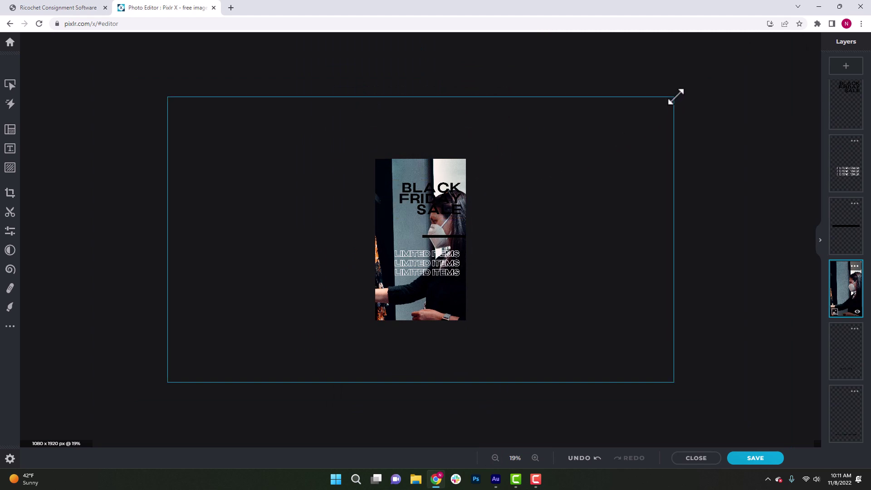
drag(676, 96, 449, 305)
drag(417, 335, 507, 219)
drag(554, 248, 493, 303)
drag(384, 235, 407, 232)
drag(300, 172, 406, 250)
drag(436, 295, 410, 267)
Line the clothing-store photo up with the canvas's left and right edges
click(542, 462)
click(542, 461)
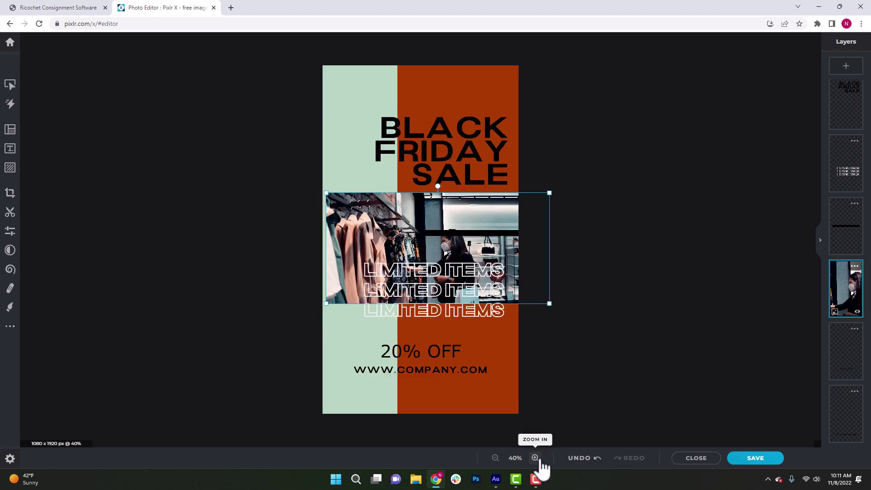
click(736, 369)
click(517, 211)
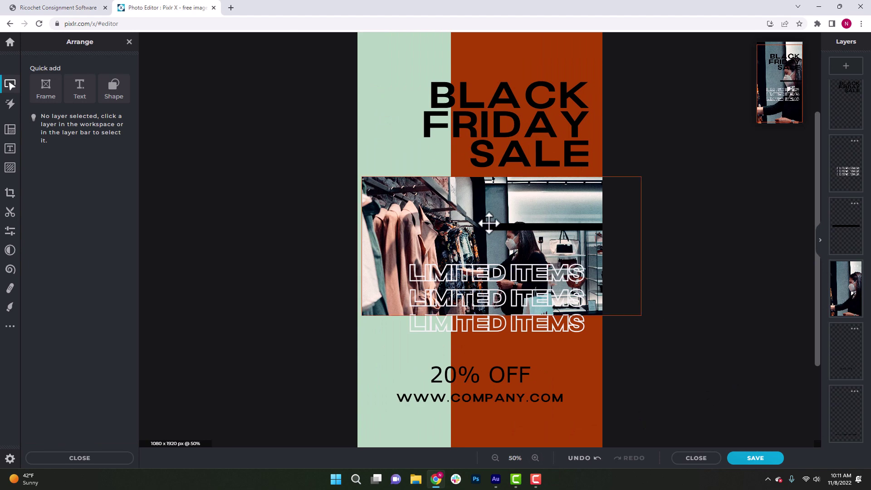
drag(471, 224, 455, 224)
mouse_move(387, 201)
mouse_down()
mouse_move(386, 225)
mouse_move(380, 182)
mouse_move(377, 193)
mouse_up()
Move LIMITED ITEMS down below the photo toward 20% OFF and start a new layer
drag(471, 301, 499, 365)
click(223, 227)
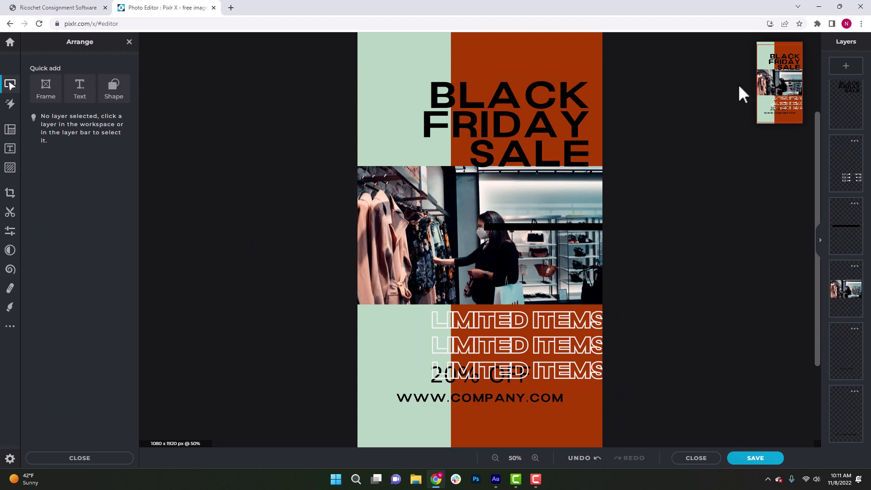
click(845, 67)
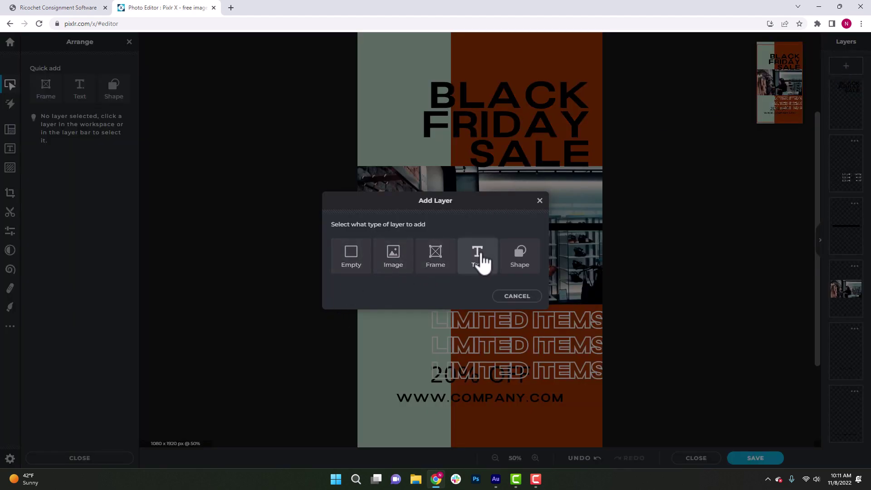
click(518, 253)
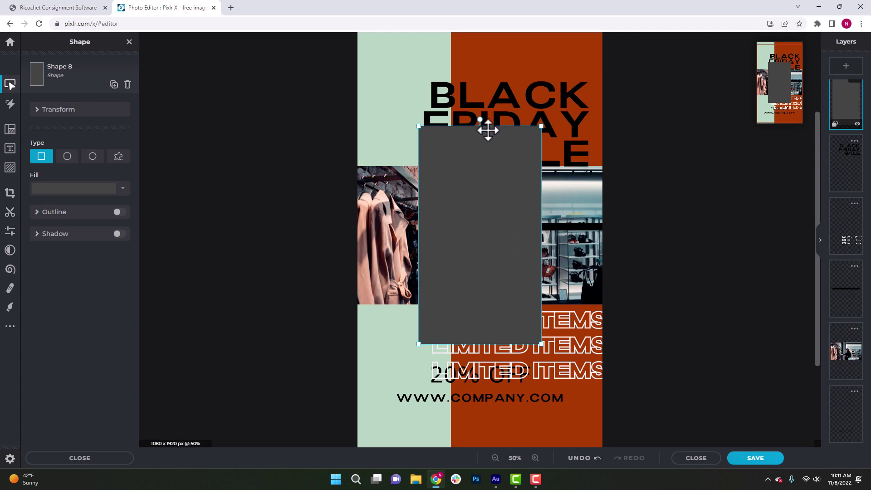
drag(418, 126, 397, 410)
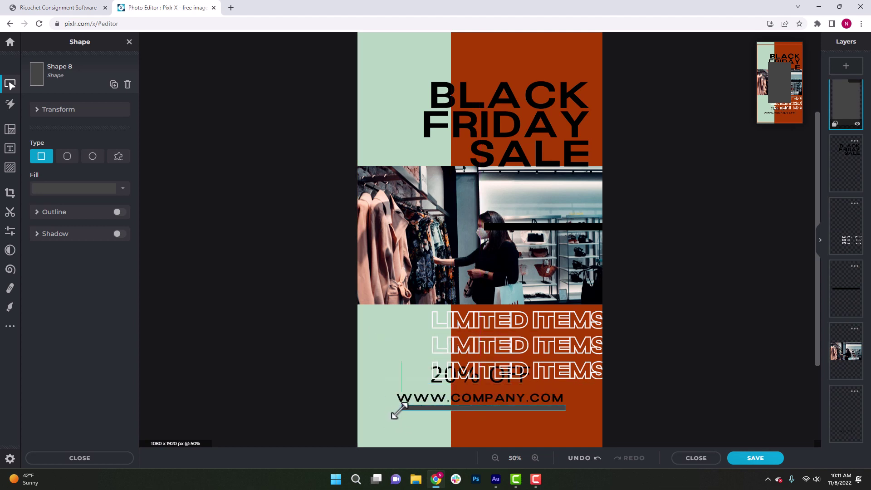
drag(434, 384, 407, 380)
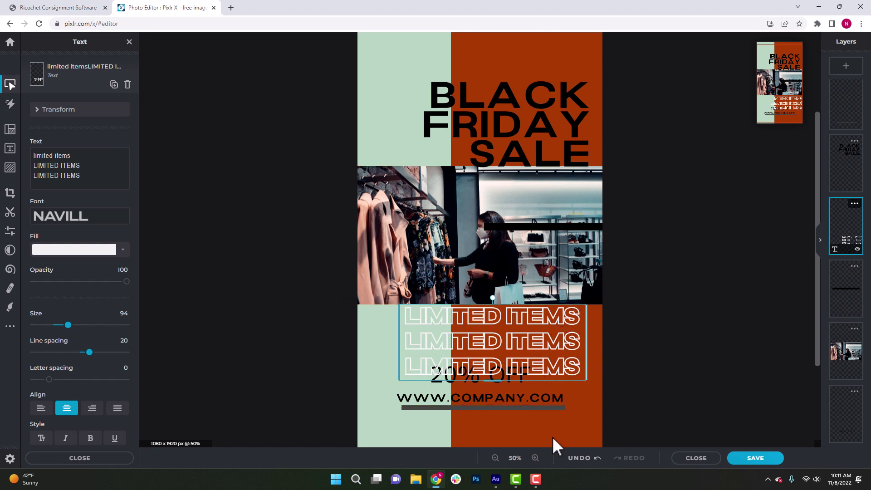
click(589, 458)
click(631, 458)
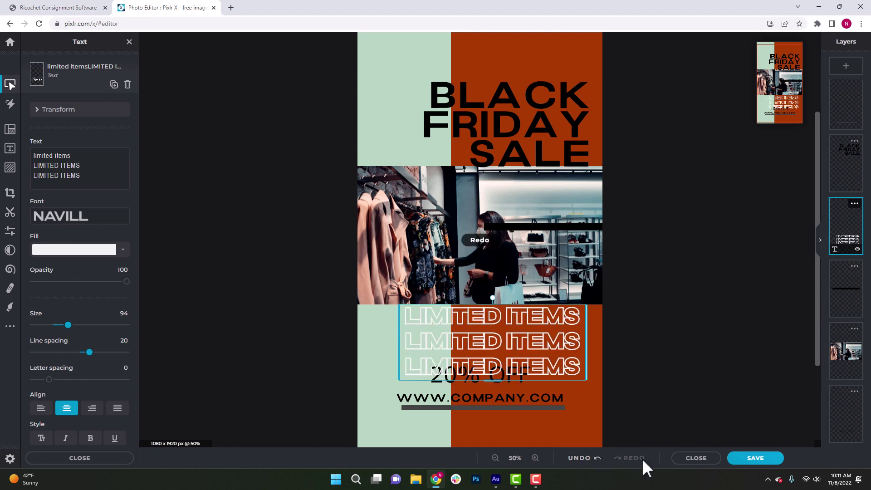
click(754, 459)
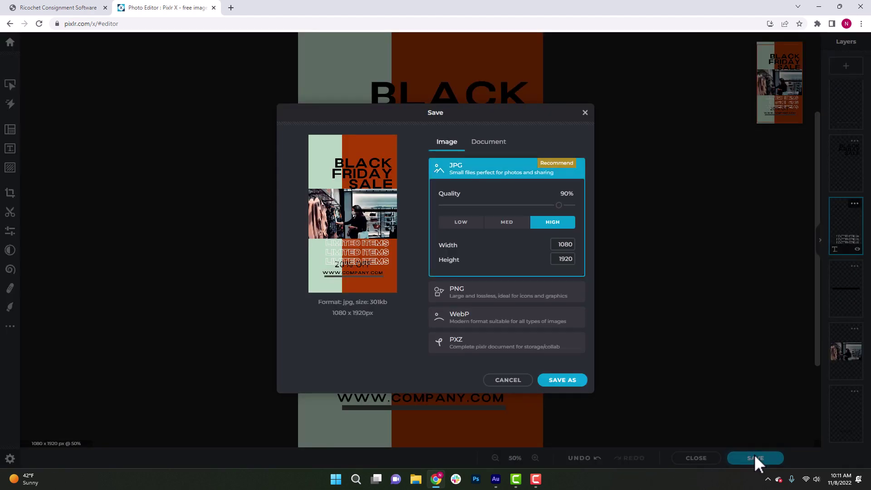
Save a medium 70% JPG to the Desktop, replacing the existing 'Black Friday Sale Limited Items' file
click(508, 223)
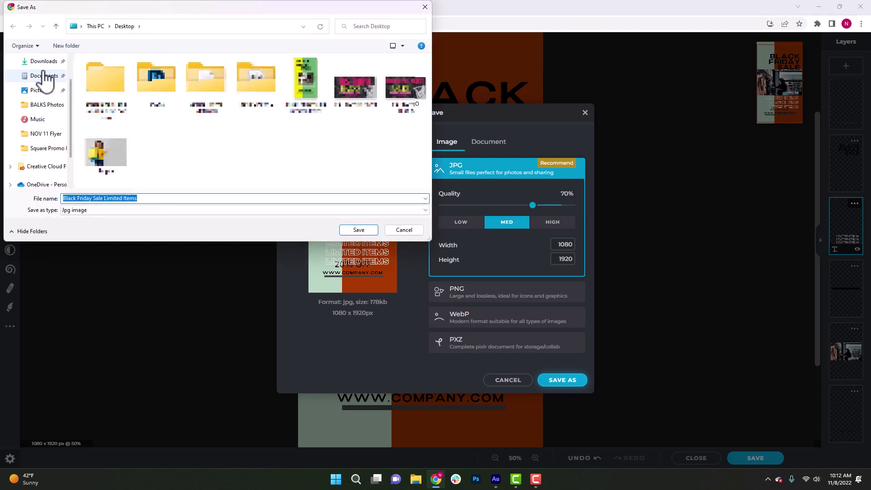
click(43, 81)
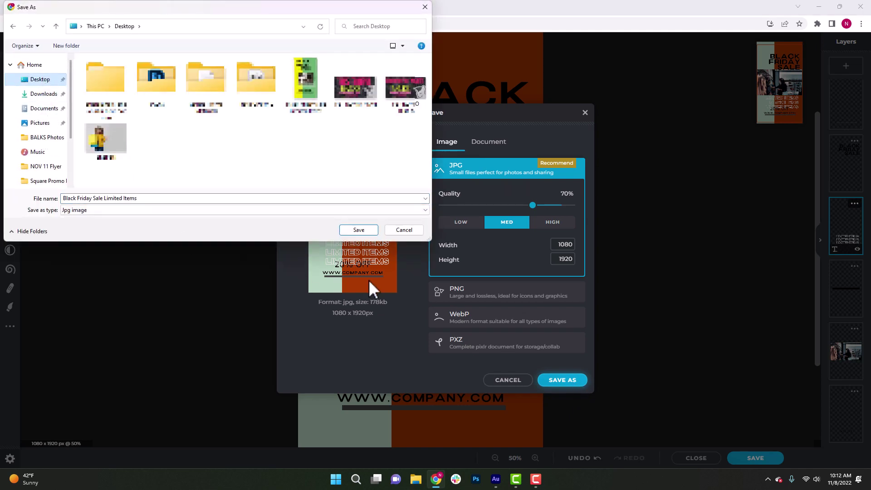
click(360, 233)
click(472, 241)
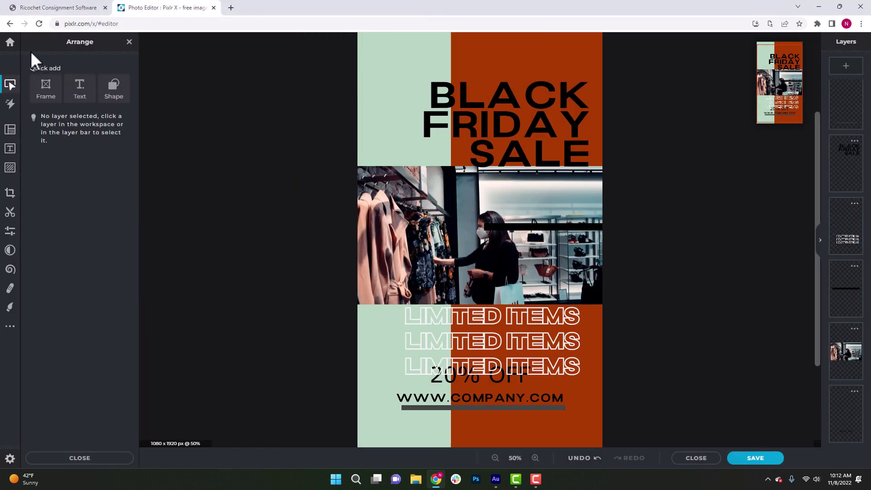
From the Instagram Post templates, open the 1080 x 1080 'Black Friday Deals' template for editing
click(10, 43)
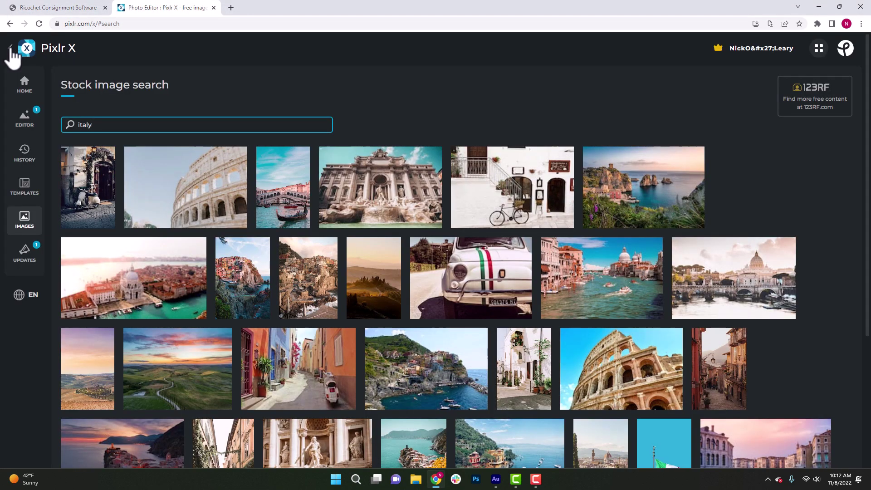
click(25, 184)
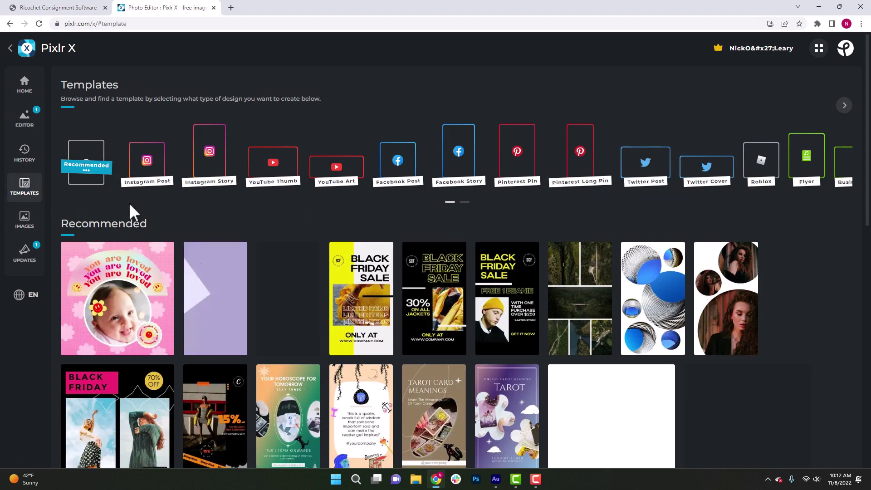
click(146, 169)
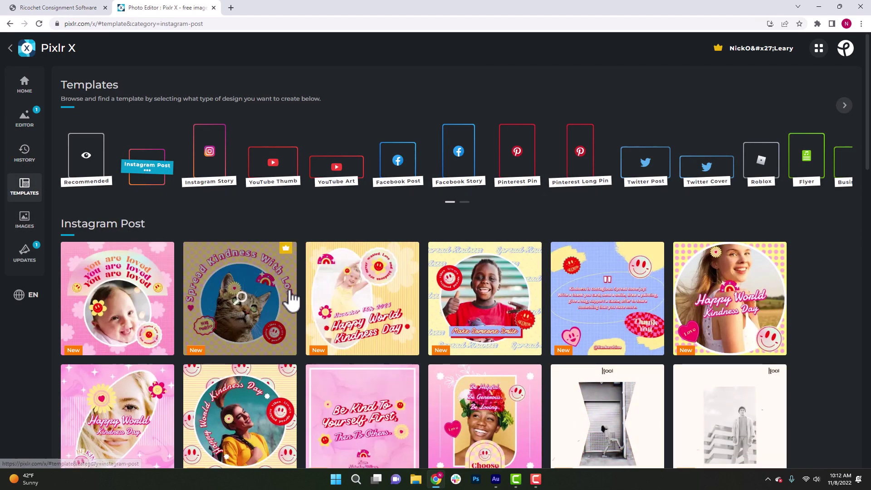
scroll(291, 300, down, 3)
scroll(290, 300, up, 2)
scroll(290, 300, down, 8)
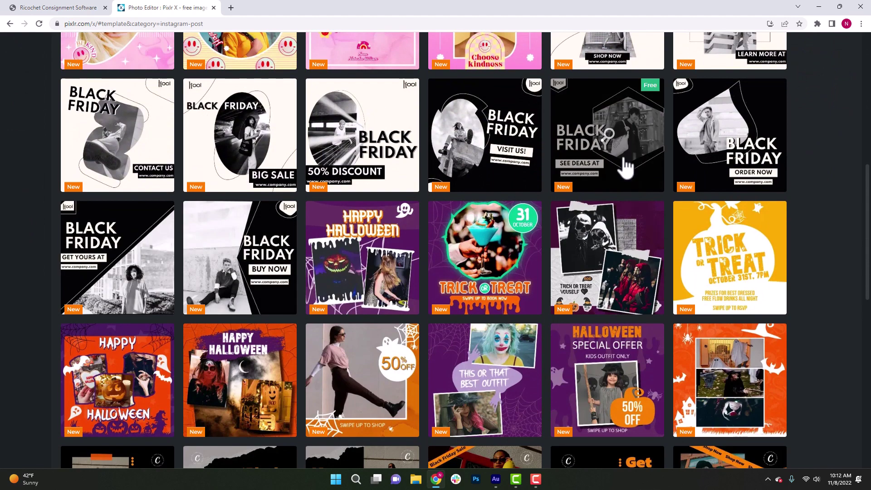
click(628, 157)
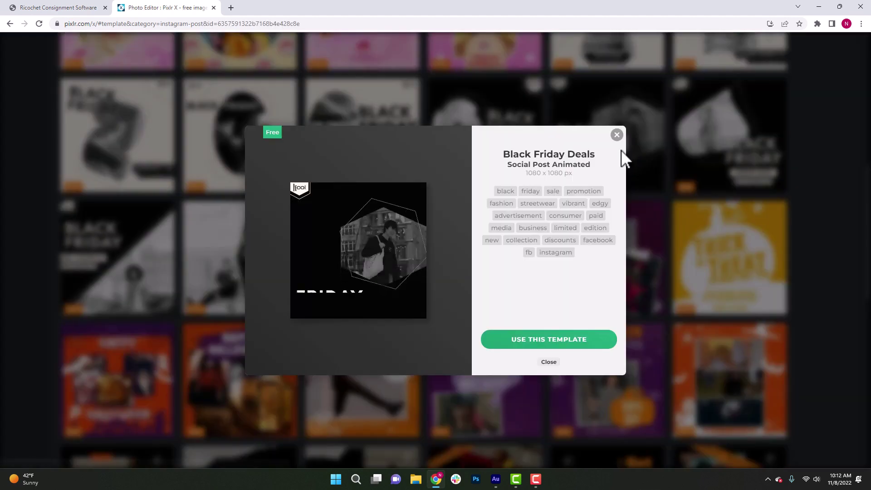
click(550, 338)
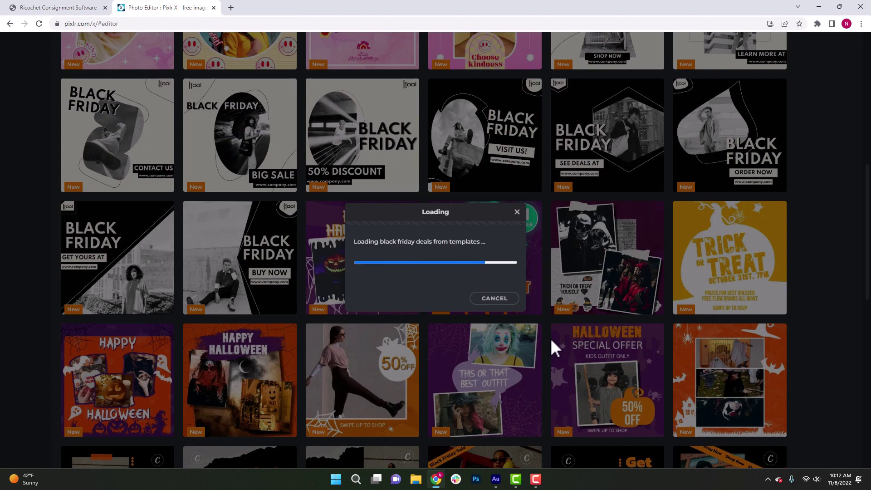